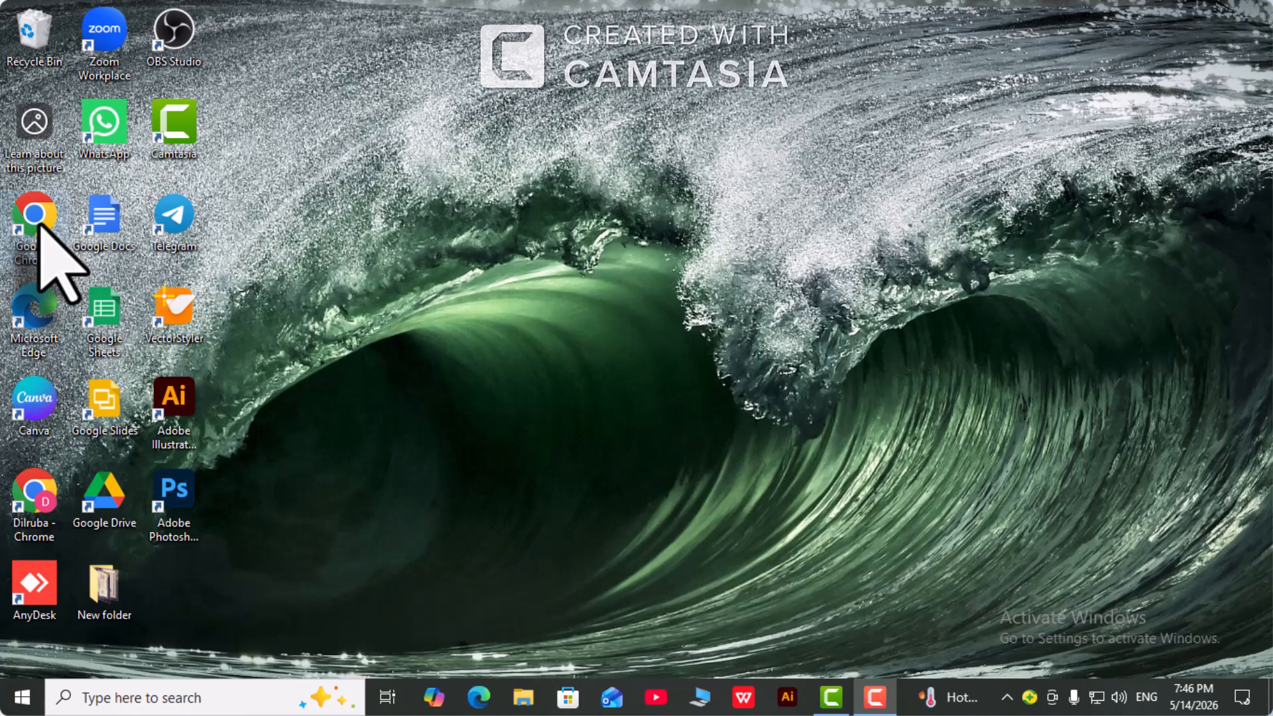
- Open Chrome with the first listed profile, search for "google tag manager" and open the Google Tag Manager site
{"action": "double_click", "coordinate": [36, 222]}
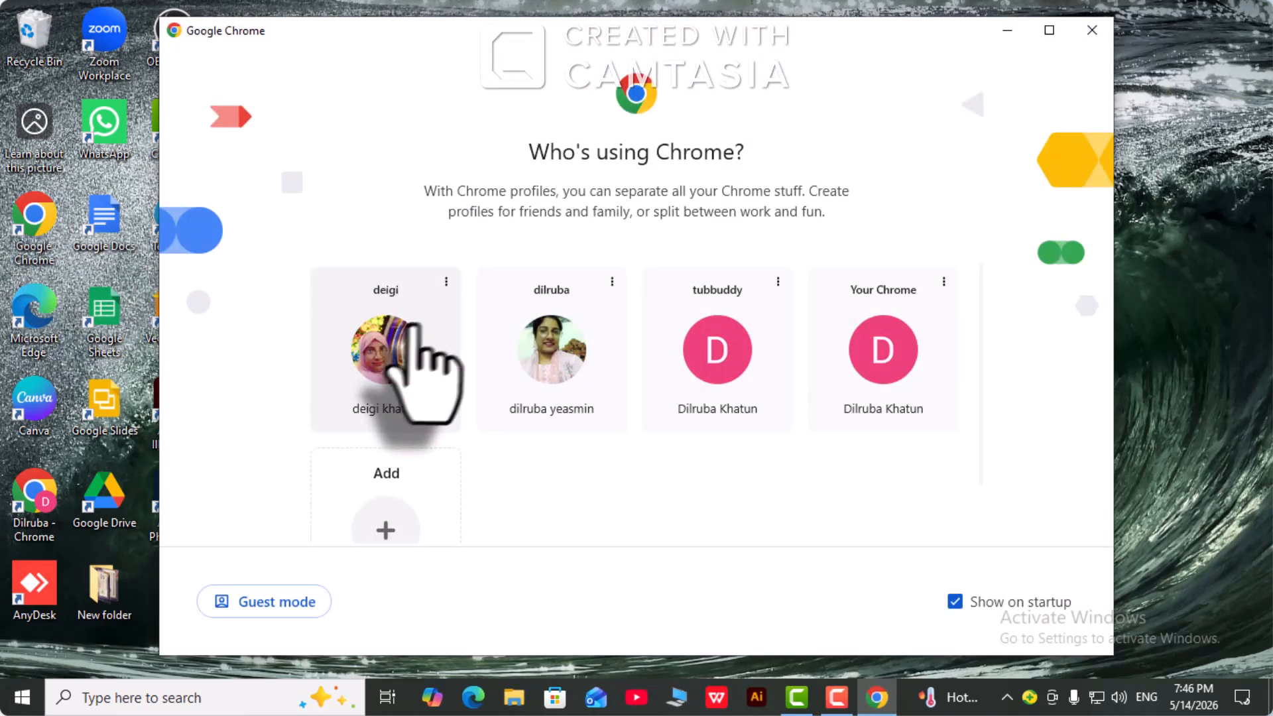
{"action": "left_click", "coordinate": [399, 354]}
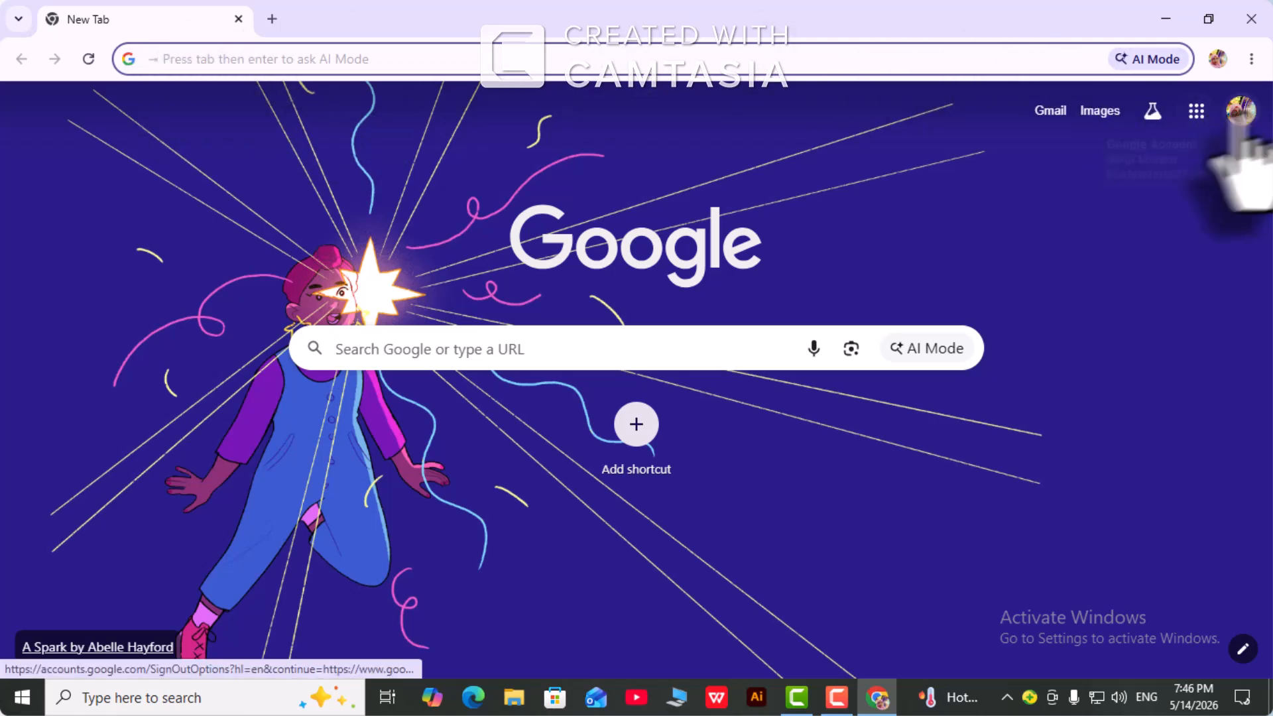
{"action": "left_click", "coordinate": [185, 59]}
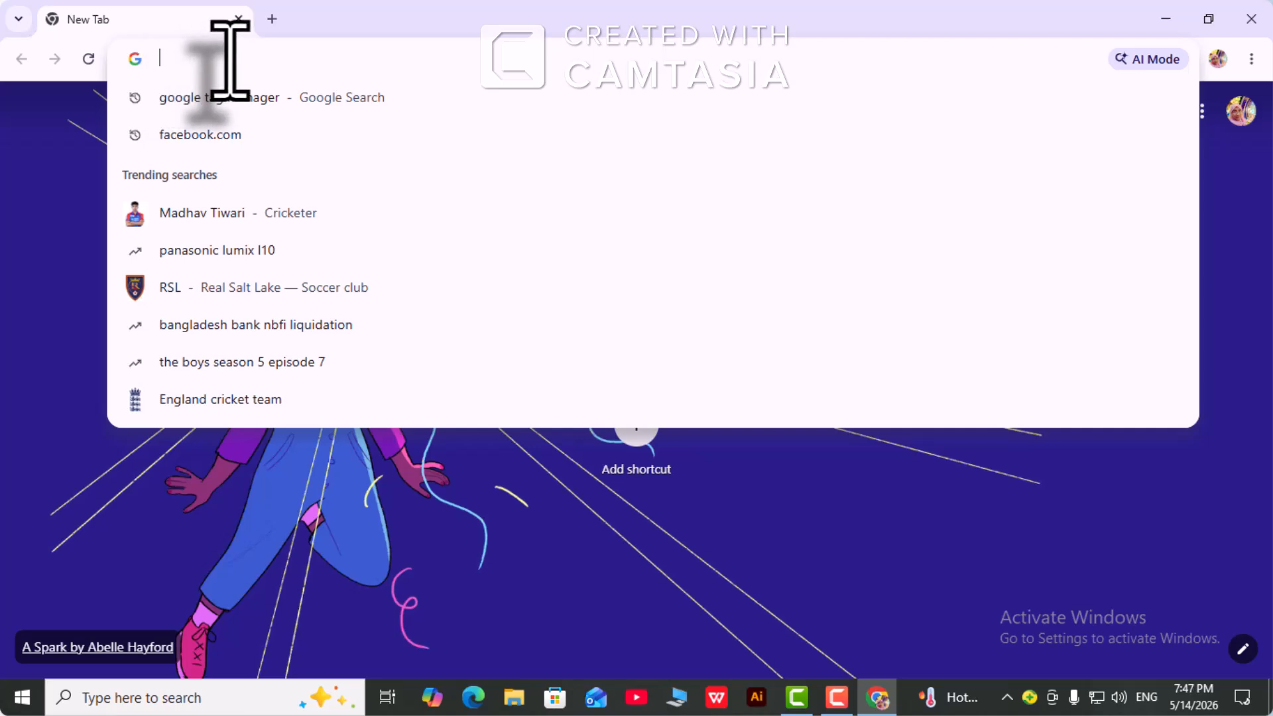
{"action": "type", "text": "goo"}
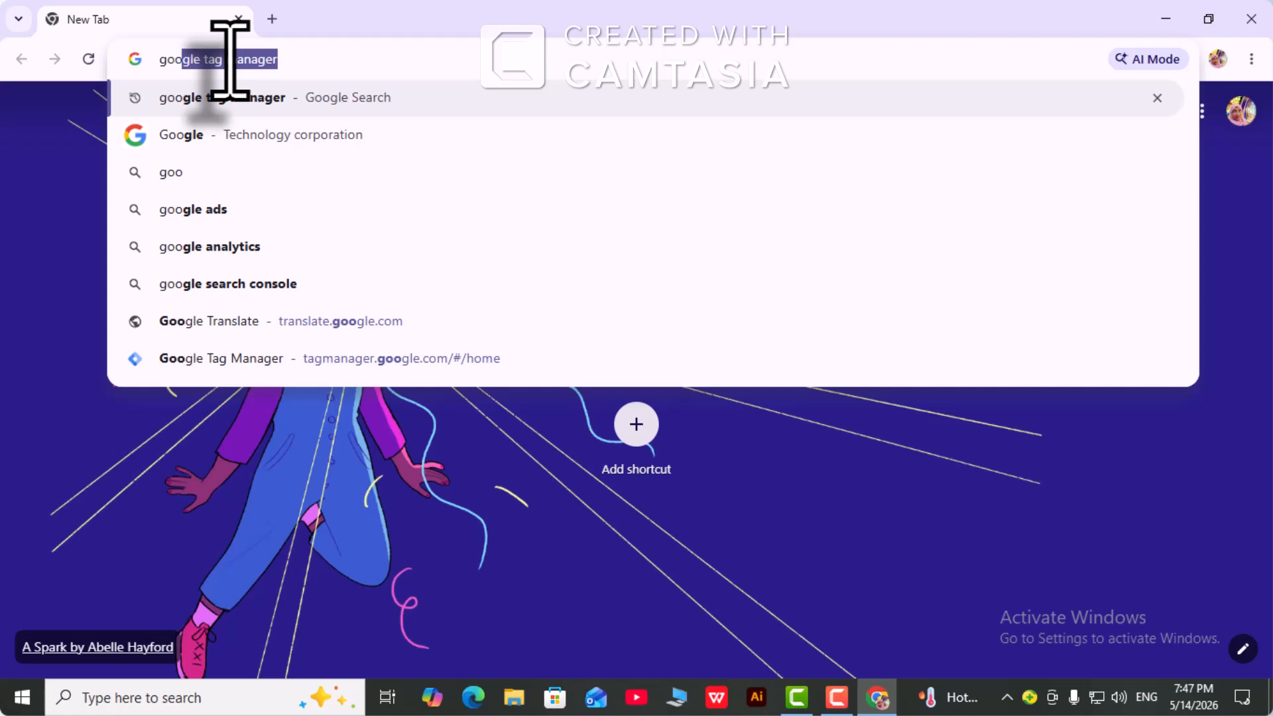
{"action": "type", "text": "gle"}
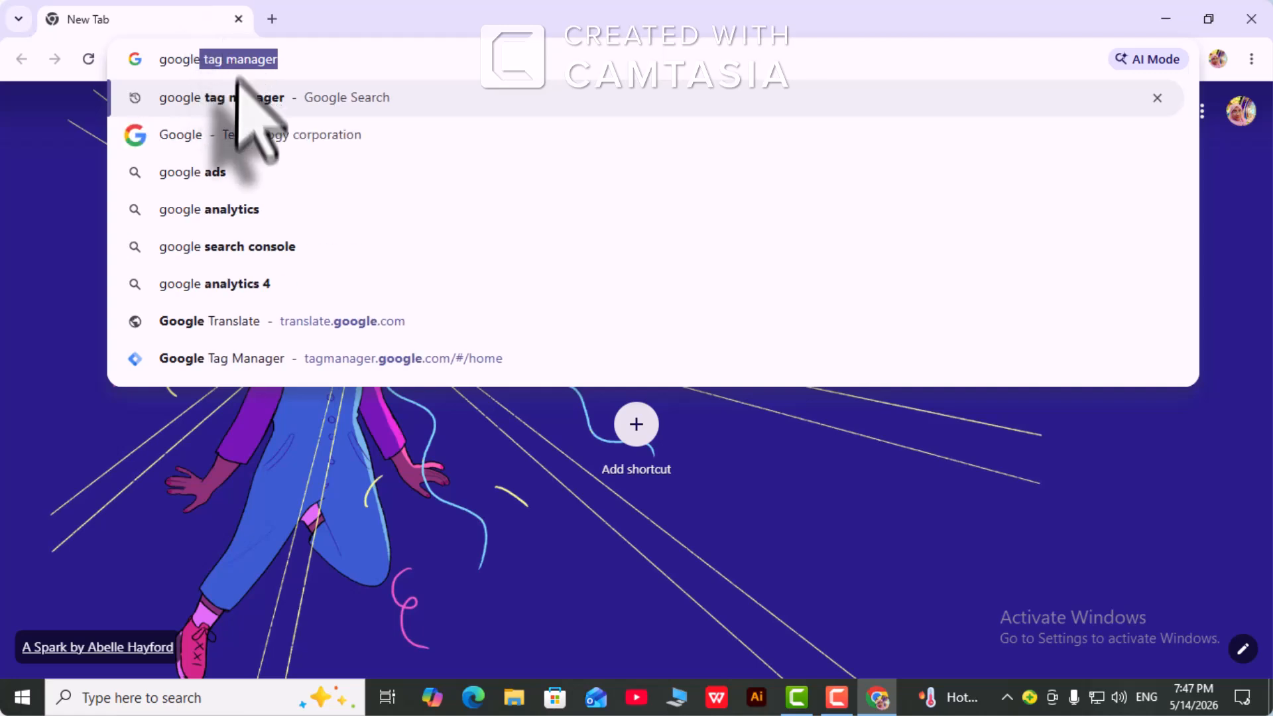
{"action": "left_click", "coordinate": [234, 100]}
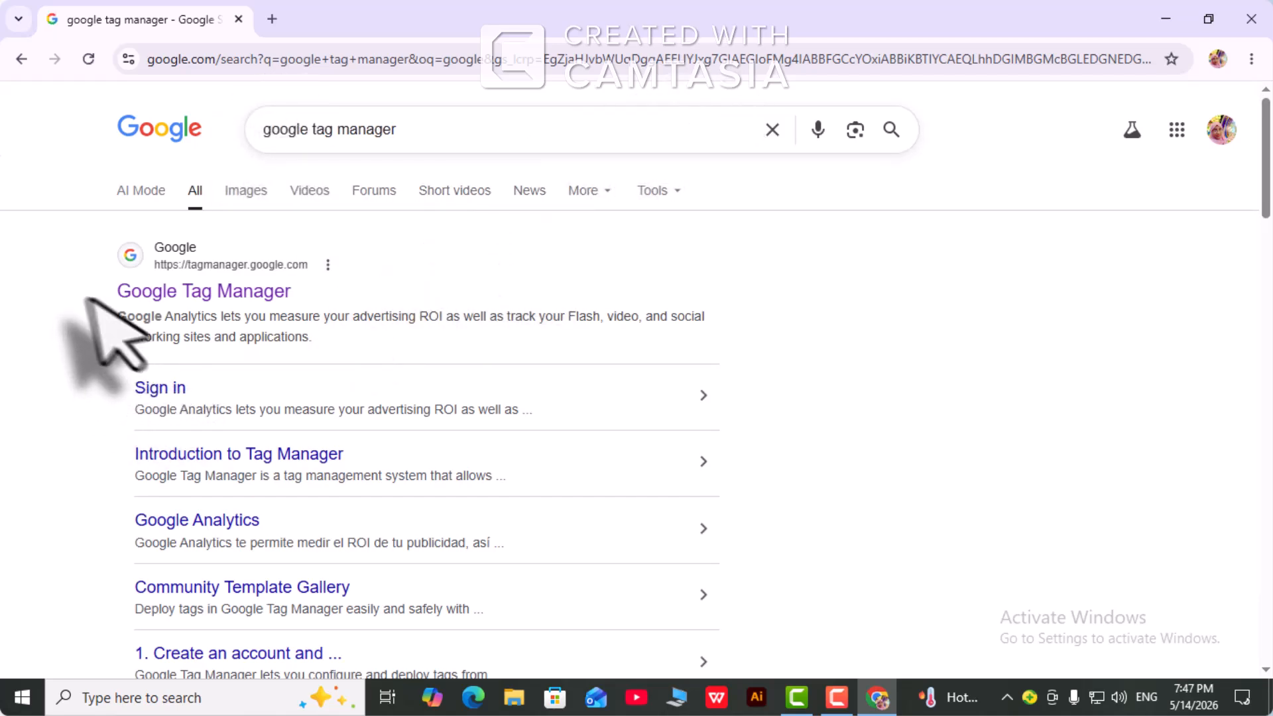
{"action": "left_click", "coordinate": [193, 299]}
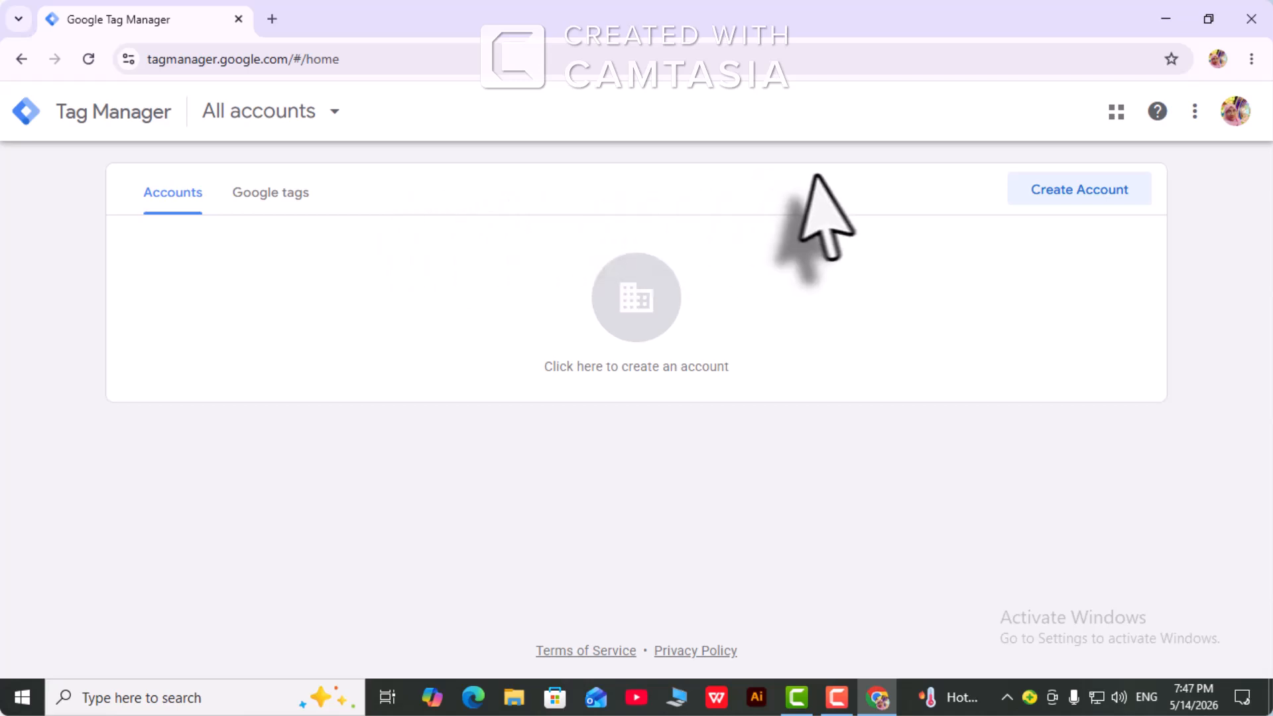
- Start creating a new Tag Manager account and enter DM as the account name
{"action": "left_click", "coordinate": [1064, 197]}
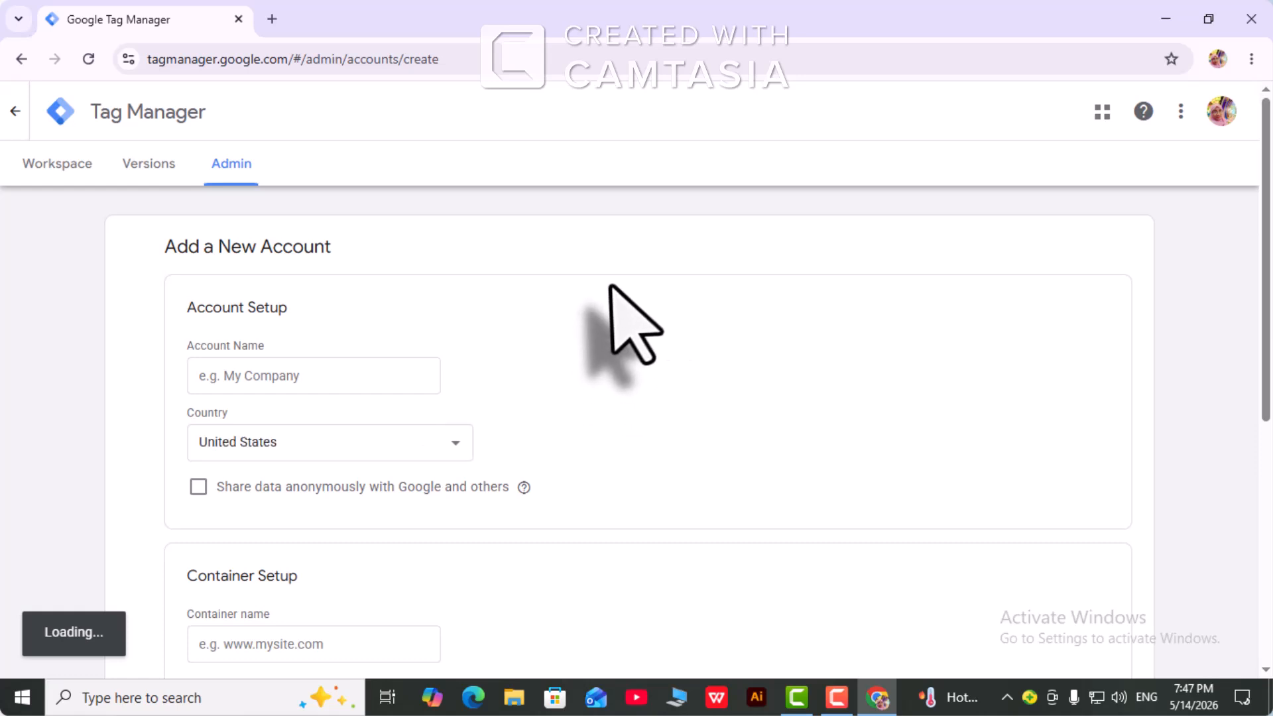
{"action": "scroll", "coordinate": [609, 286], "scroll_direction": "down", "scroll_amount": 2}
{"action": "scroll", "coordinate": [609, 286], "scroll_direction": "down", "scroll_amount": 1}
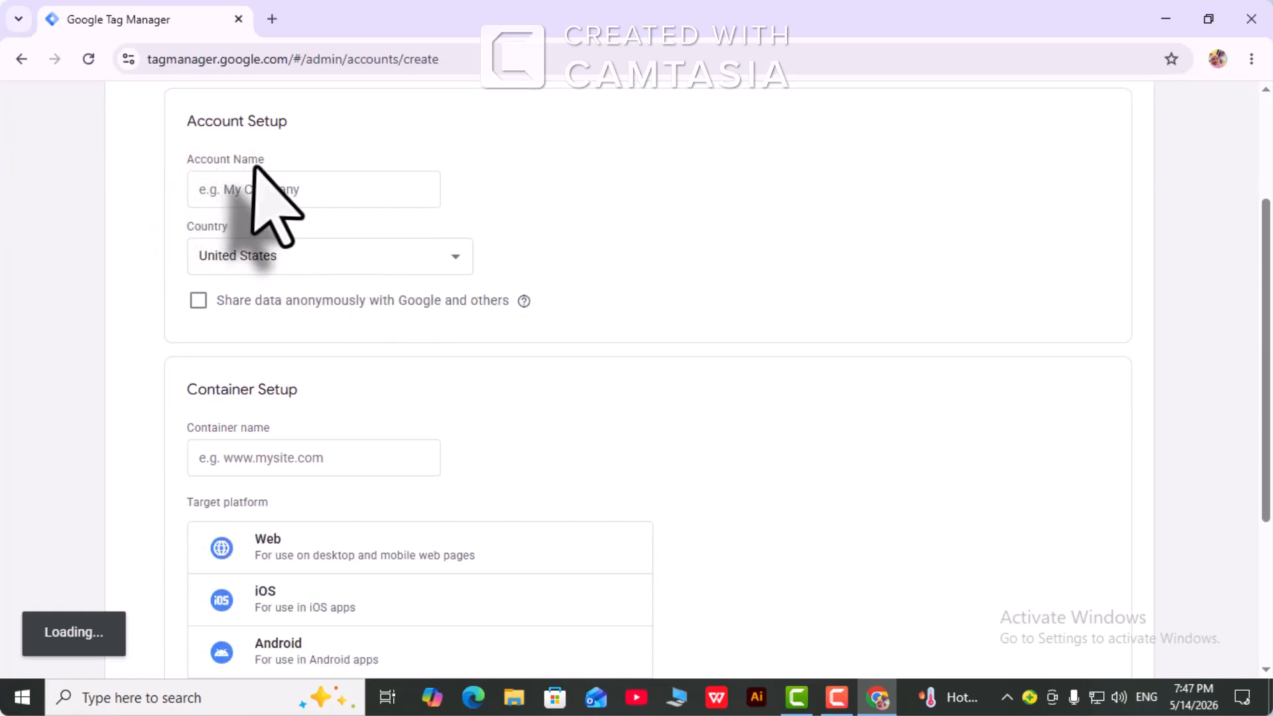
{"action": "left_click", "coordinate": [305, 194]}
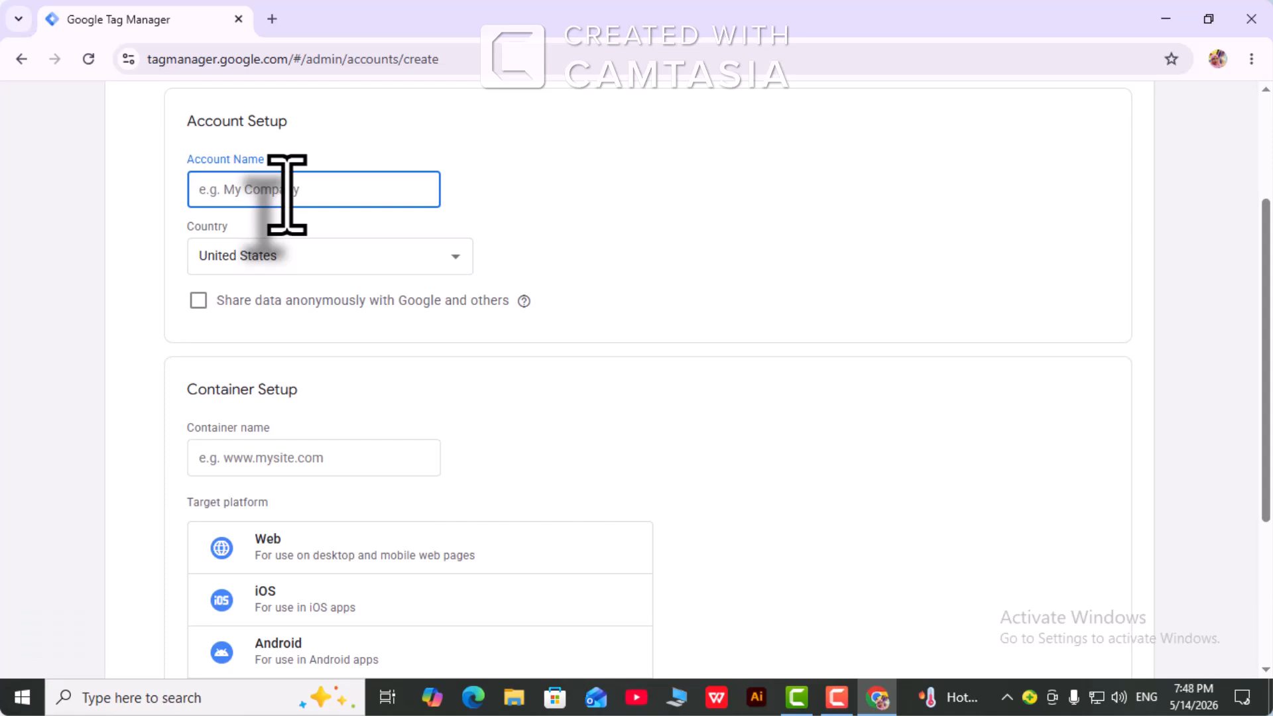
{"action": "type", "text": "DM"}
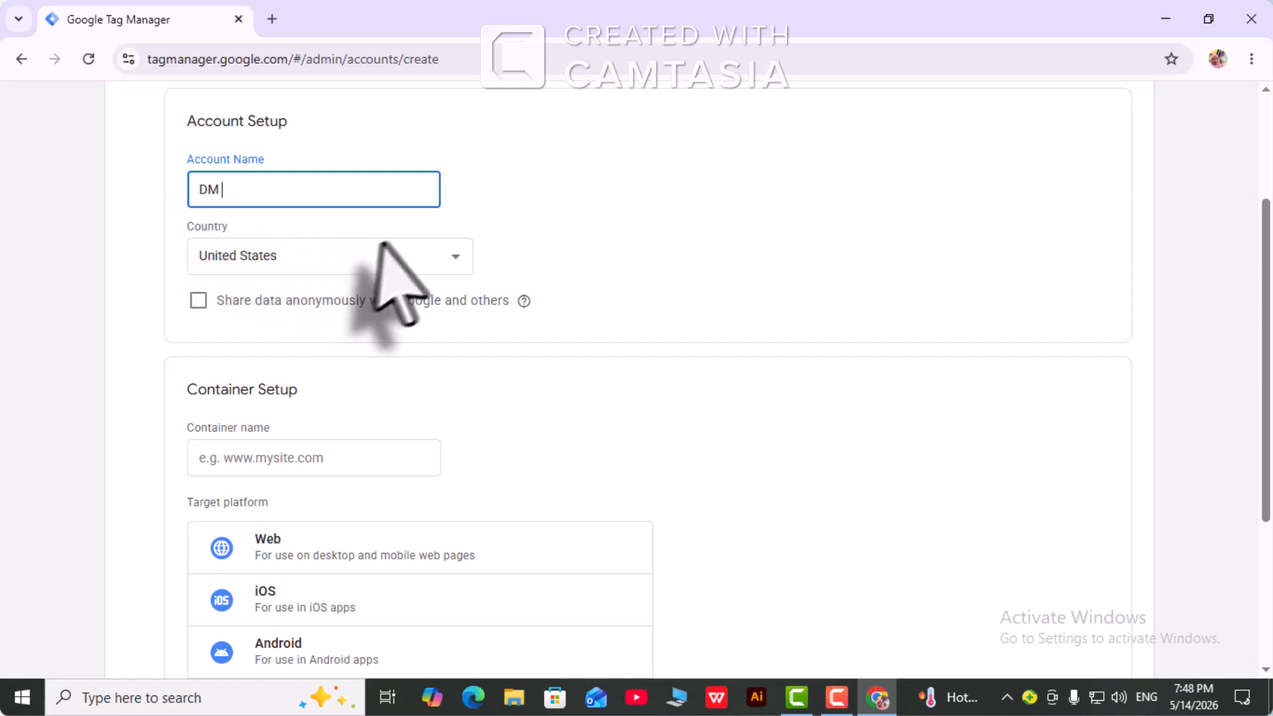
- Look through the account's country options, keeping United States, and review the Container Setup fields and target platforms
{"action": "left_click", "coordinate": [454, 258]}
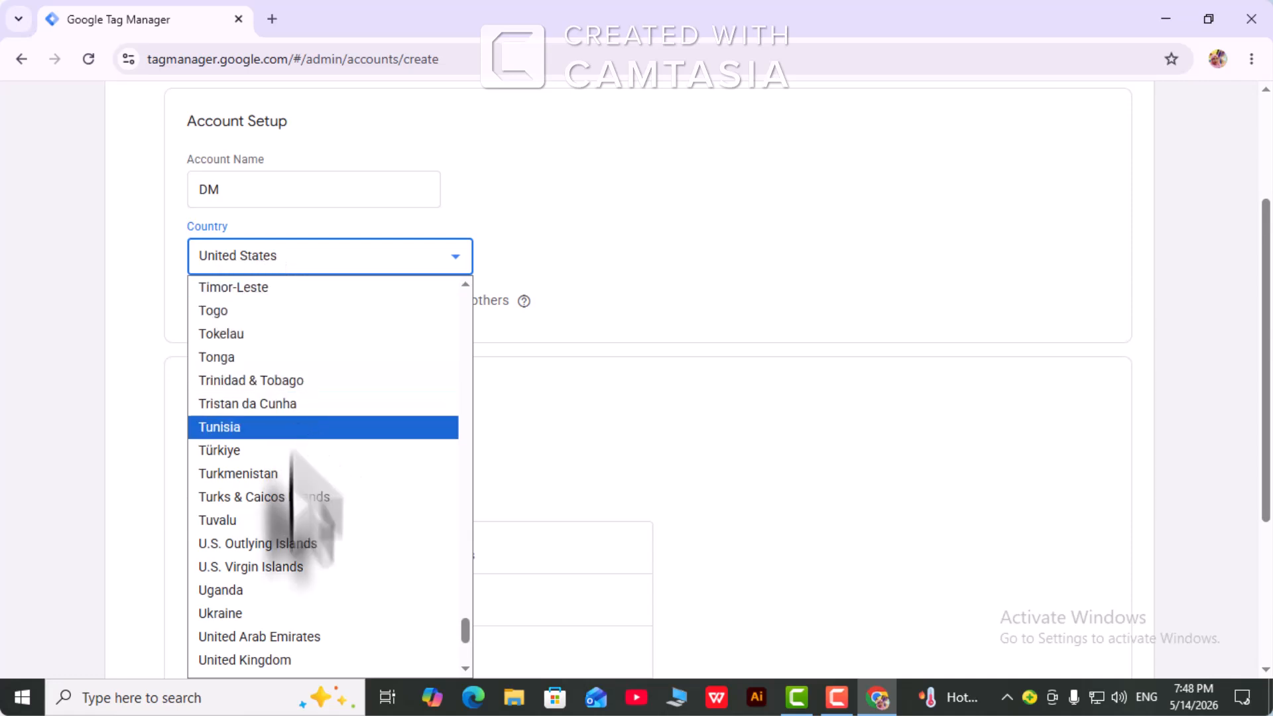
{"action": "scroll", "coordinate": [285, 577], "scroll_direction": "down", "scroll_amount": 4}
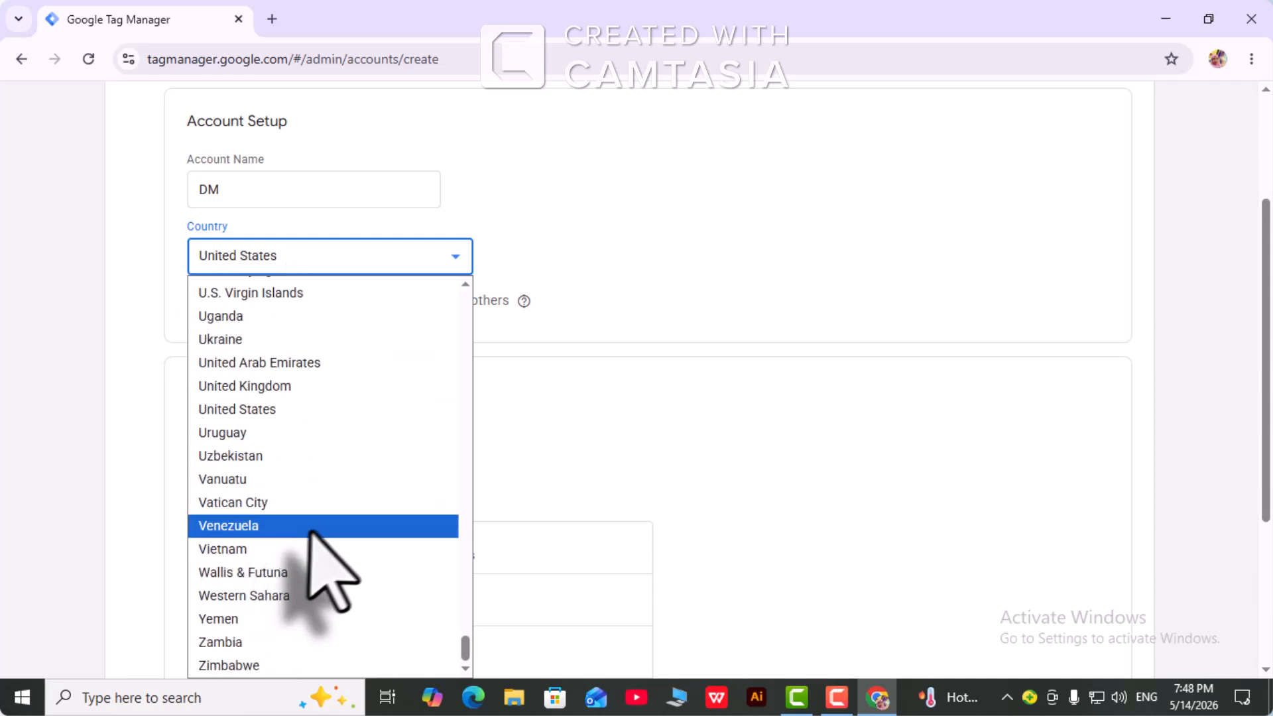
{"action": "scroll", "coordinate": [309, 517], "scroll_direction": "up", "scroll_amount": 20}
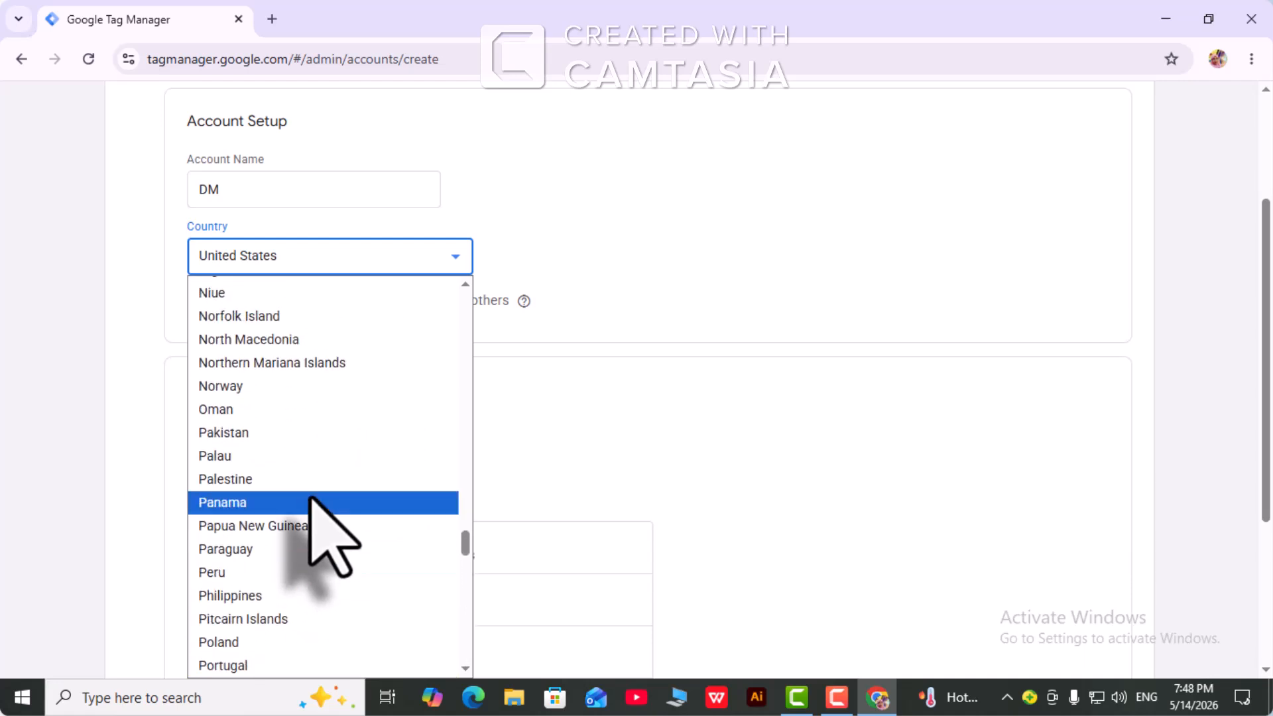
{"action": "scroll", "coordinate": [310, 497], "scroll_direction": "up", "scroll_amount": 3}
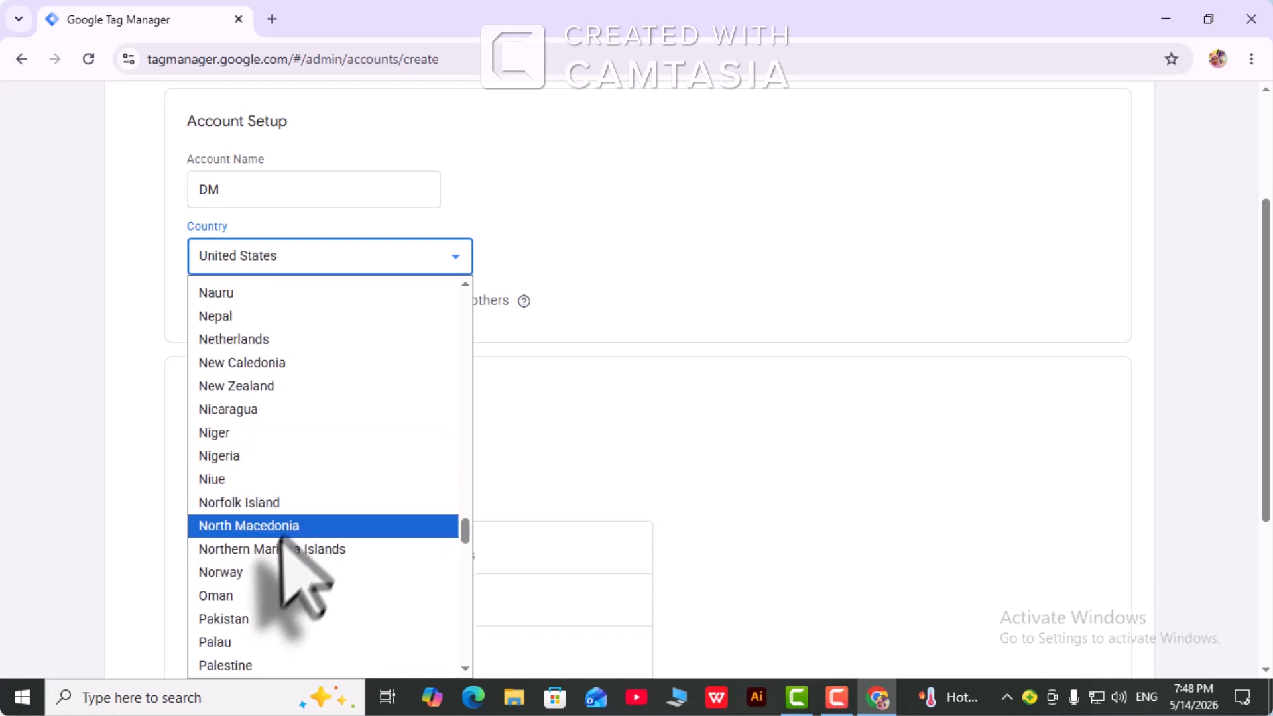
{"action": "scroll", "coordinate": [335, 380], "scroll_direction": "up", "scroll_amount": 9}
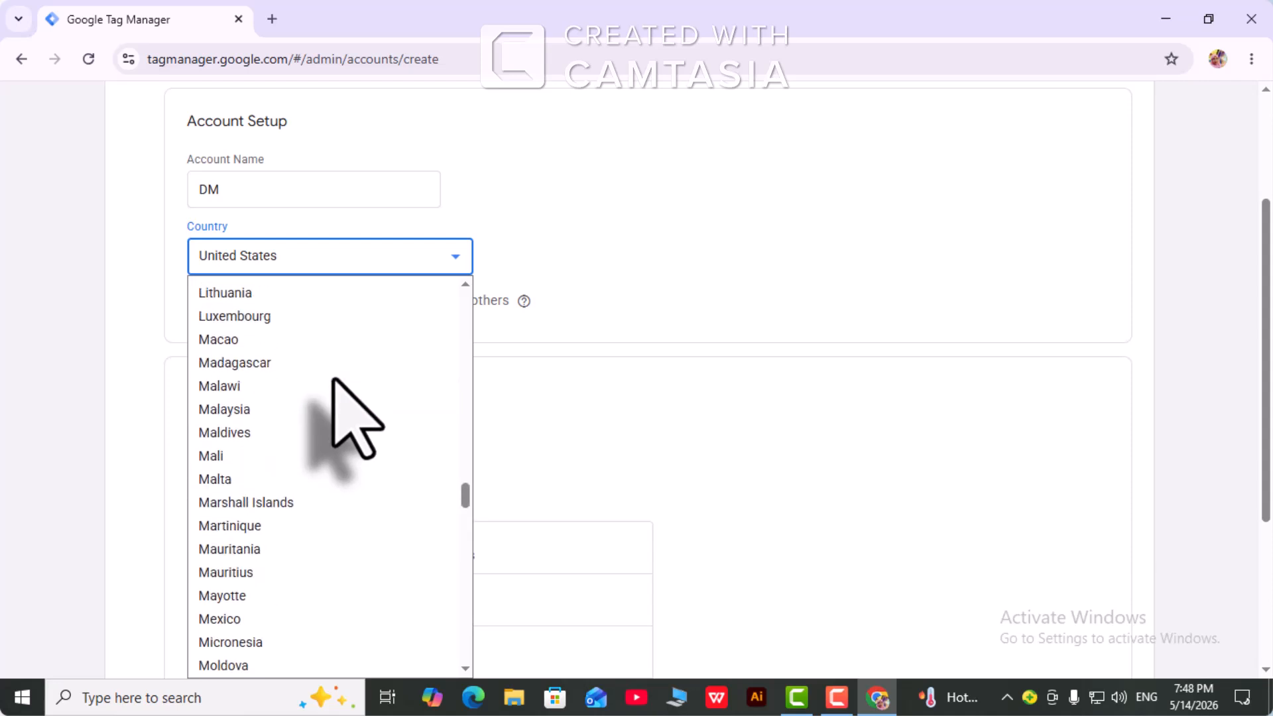
{"action": "scroll", "coordinate": [338, 411], "scroll_direction": "up", "scroll_amount": 8}
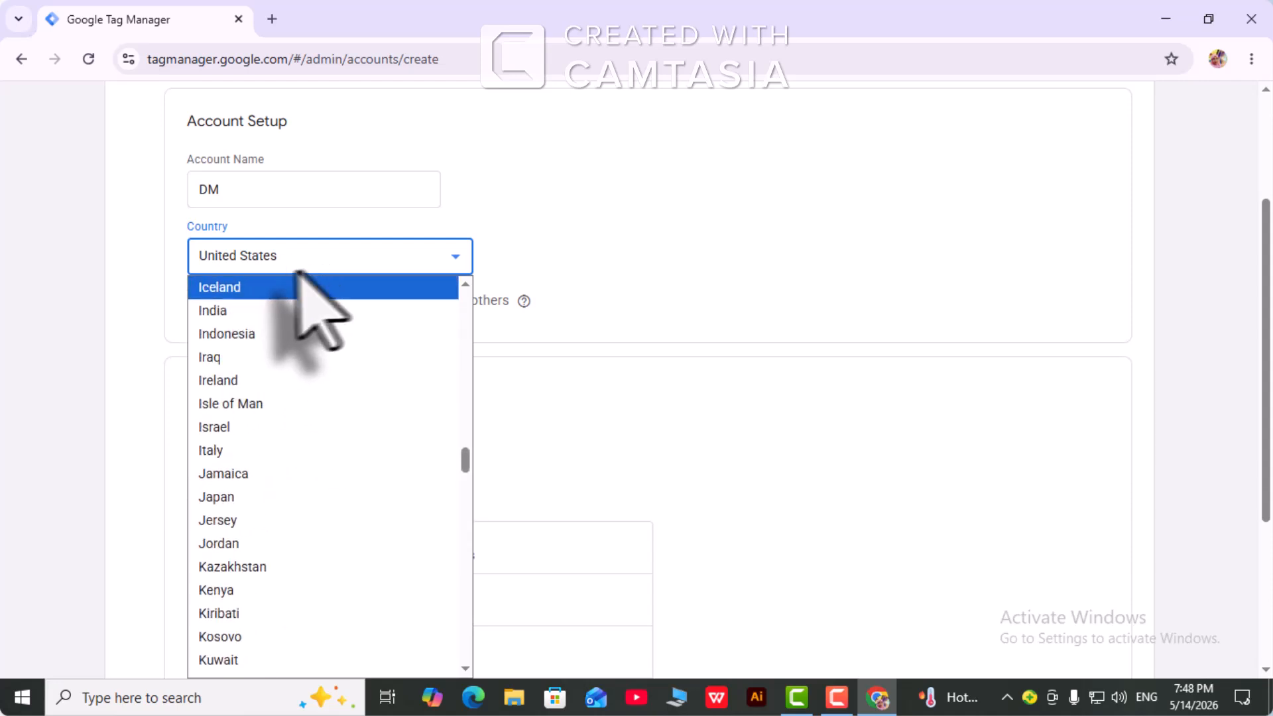
{"action": "left_click", "coordinate": [462, 256]}
{"action": "scroll", "coordinate": [605, 299], "scroll_direction": "down", "scroll_amount": 2}
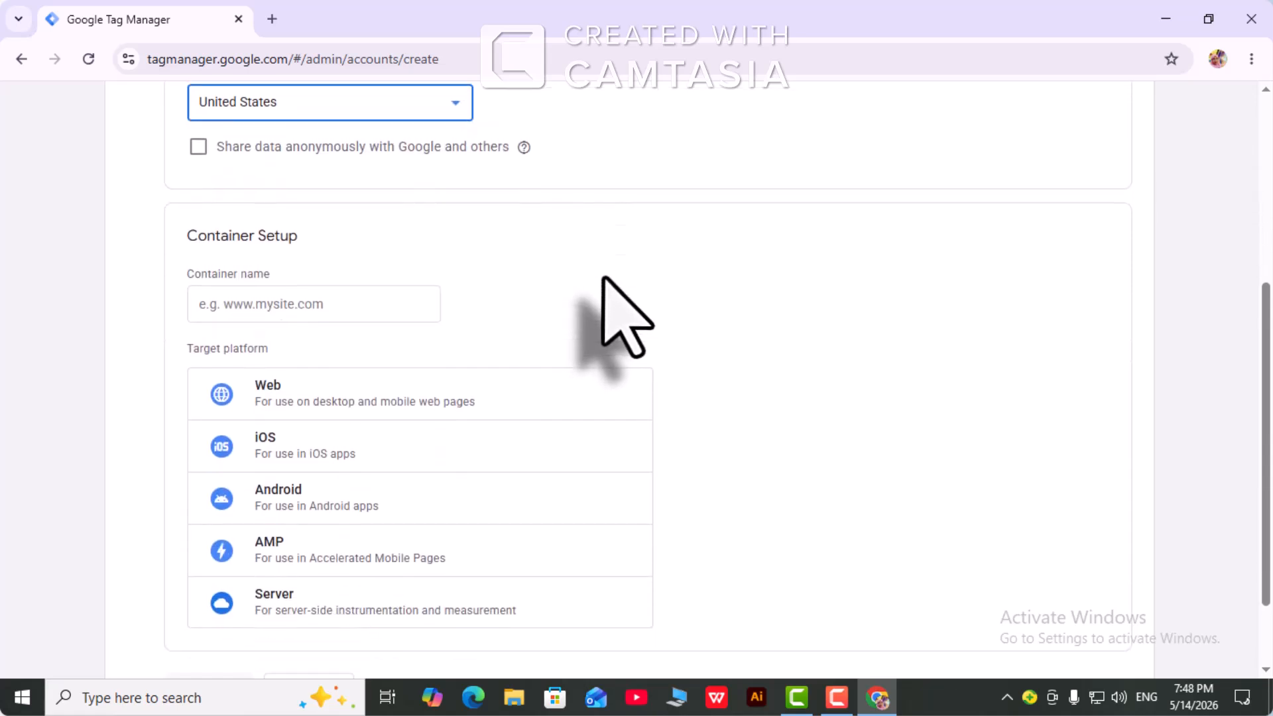
{"action": "scroll", "coordinate": [602, 278], "scroll_direction": "down", "scroll_amount": 2}
{"action": "scroll", "coordinate": [602, 278], "scroll_direction": "up", "scroll_amount": 3}
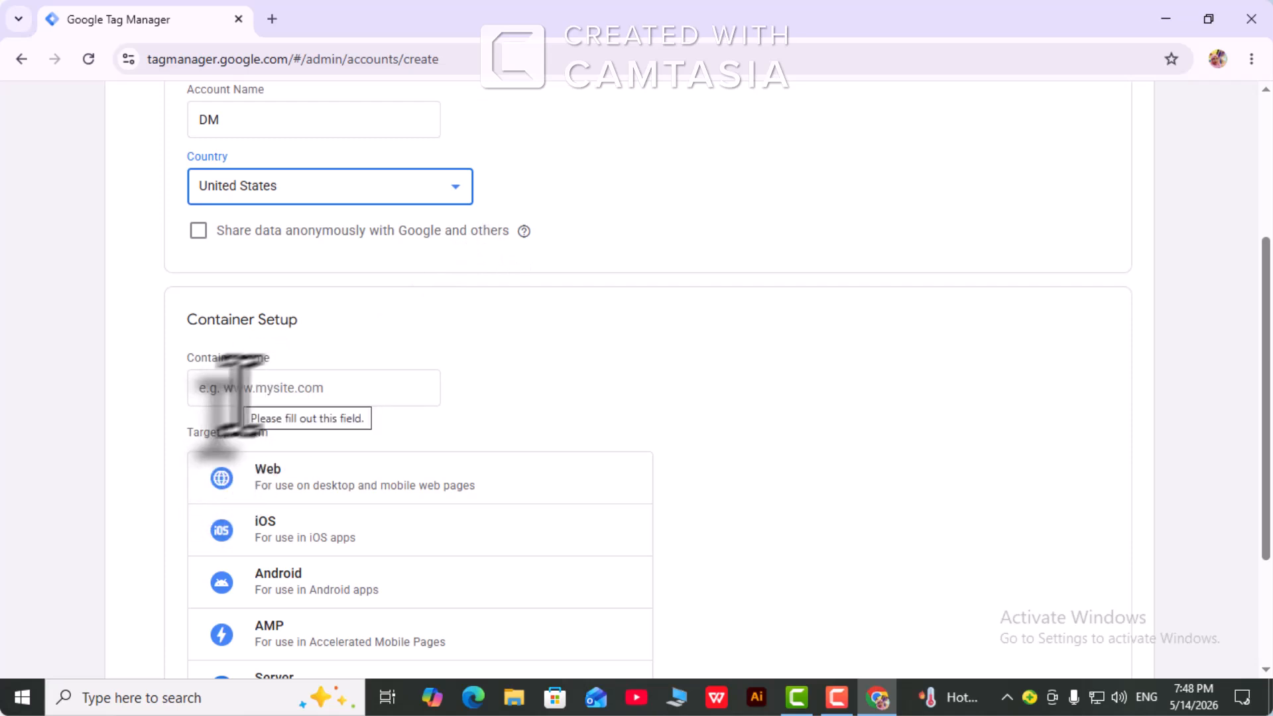
{"action": "scroll", "coordinate": [312, 345], "scroll_direction": "down", "scroll_amount": 1}
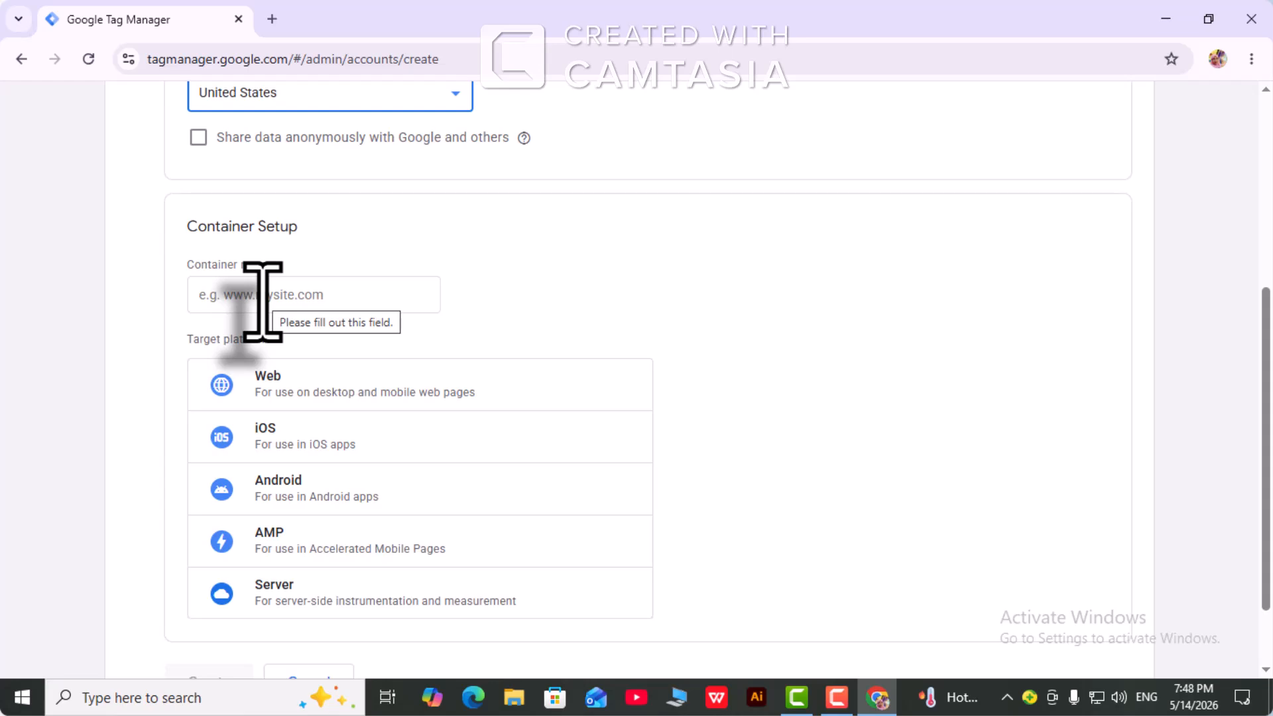
- Search Google for "clothing website" in a new browser tab
{"action": "left_click", "coordinate": [272, 19]}
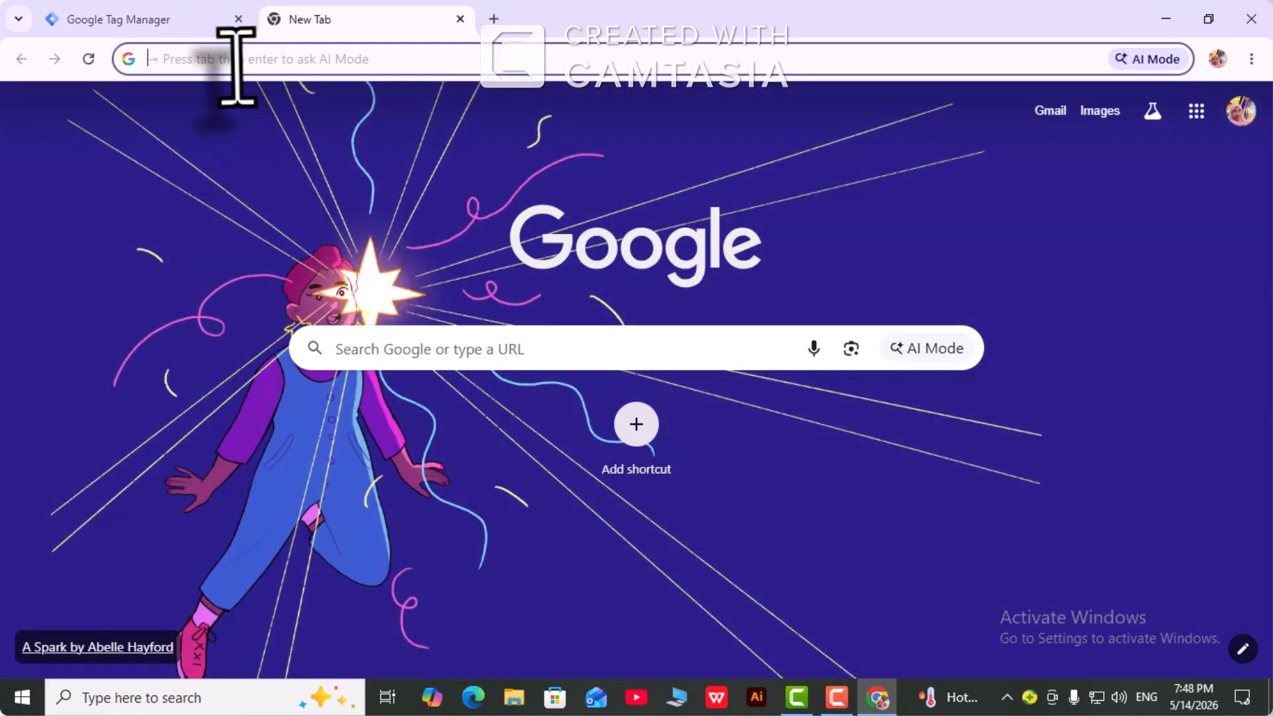
{"action": "left_click", "coordinate": [237, 66]}
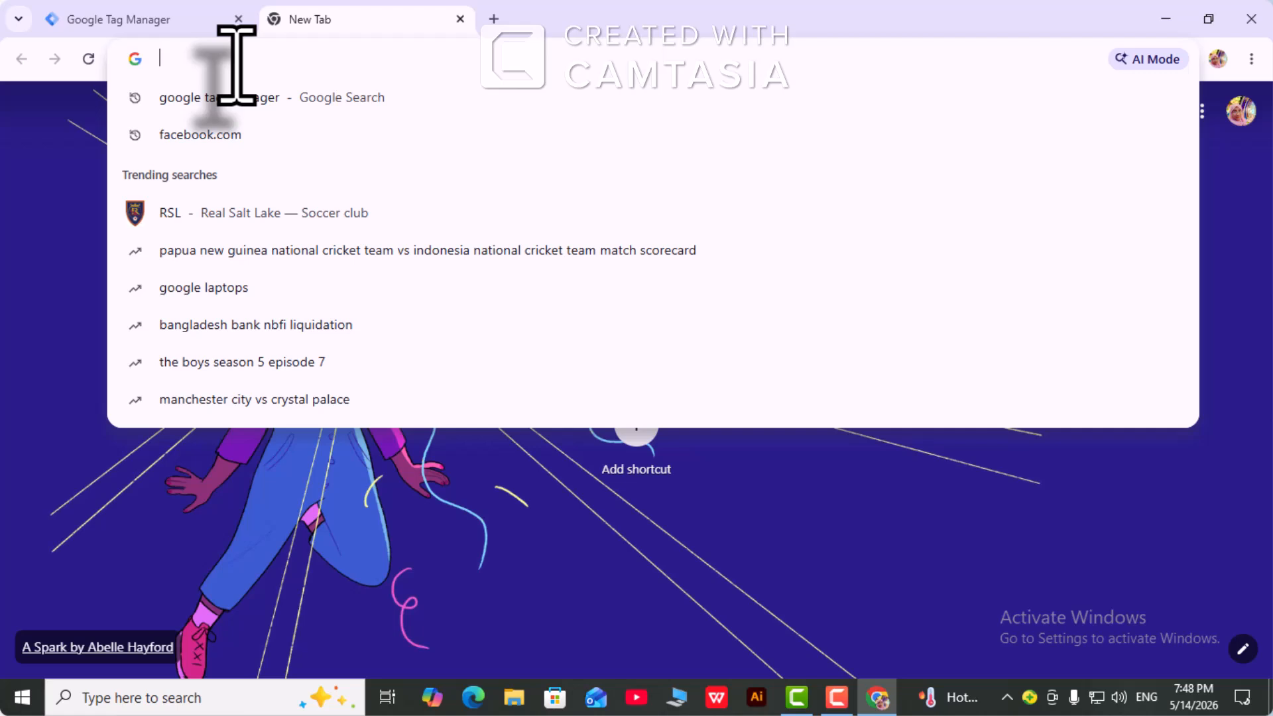
{"action": "type", "text": "clo"}
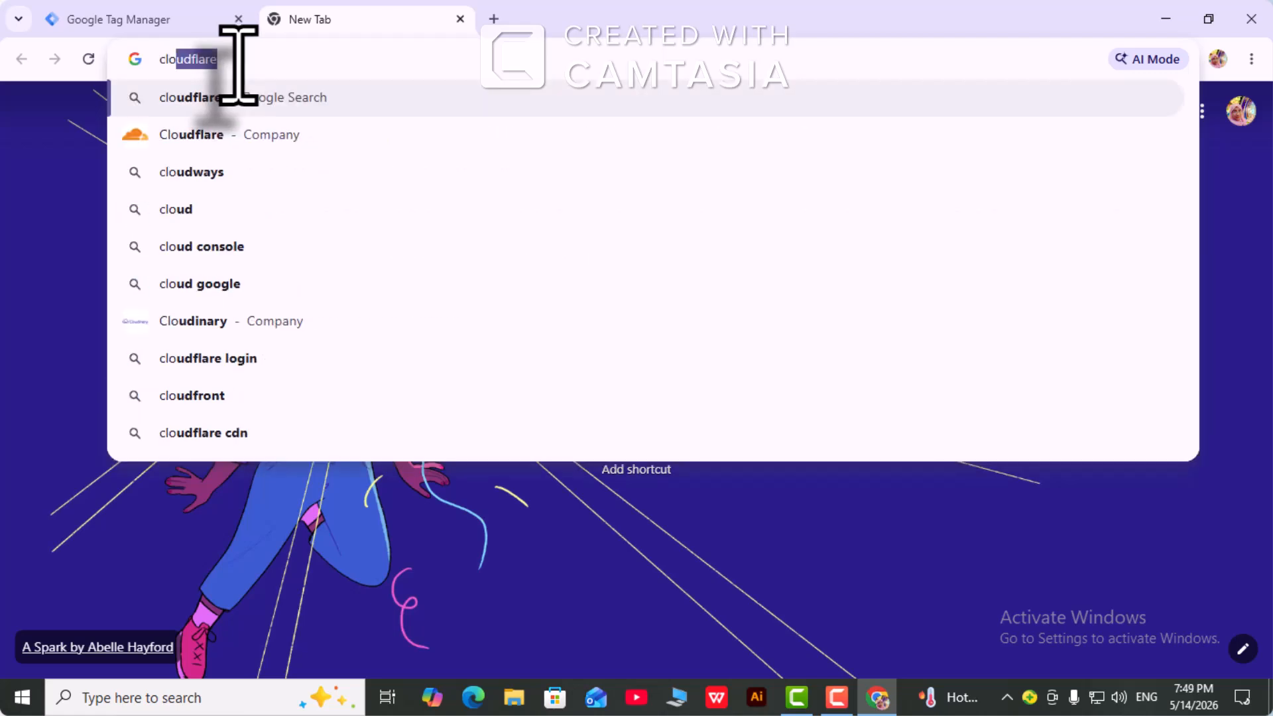
{"action": "type", "text": "thing"}
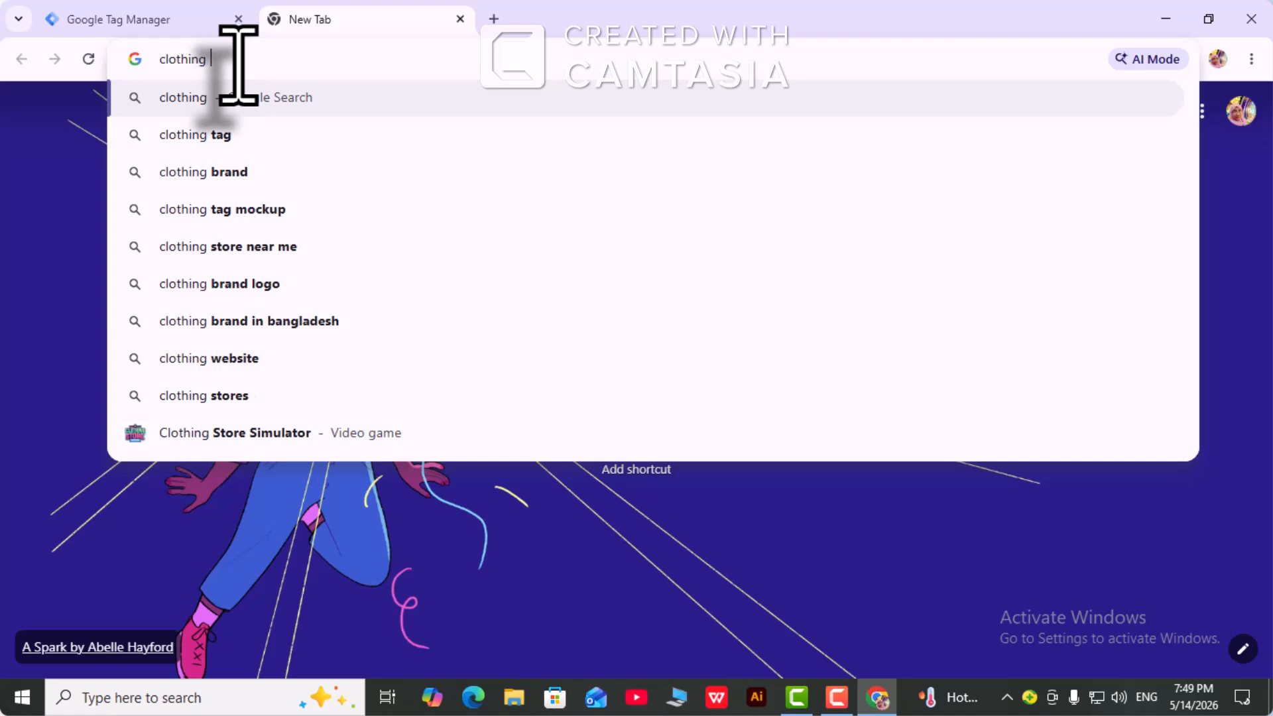
{"action": "type", "text": "web"}
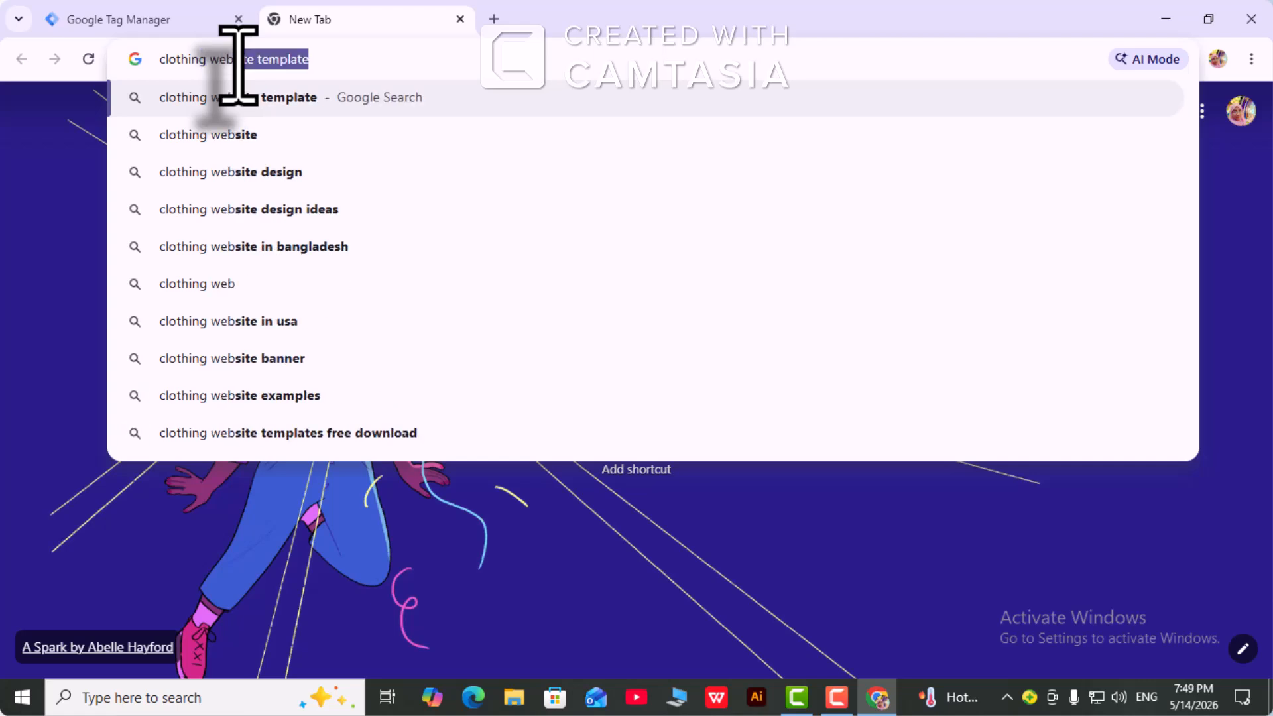
{"action": "left_click", "coordinate": [207, 134]}
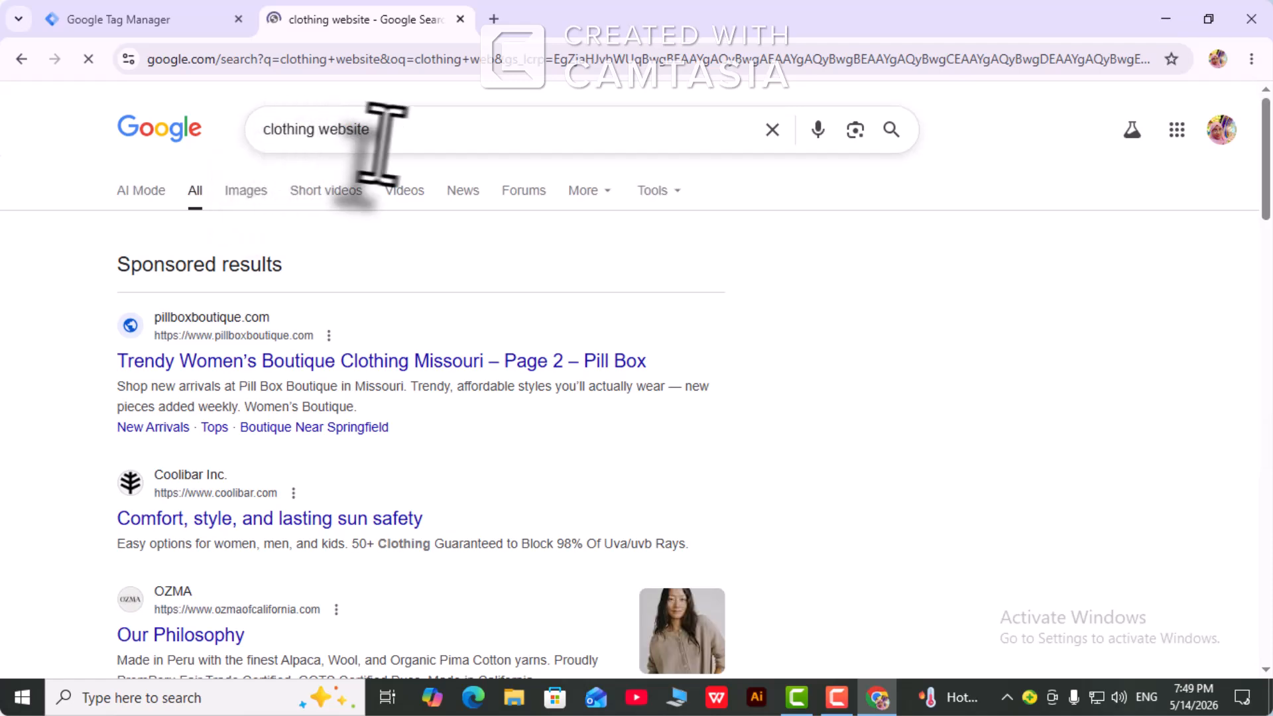
- Open the Pill Box boutique result and copy the page's full URL
{"action": "left_click", "coordinate": [292, 361]}
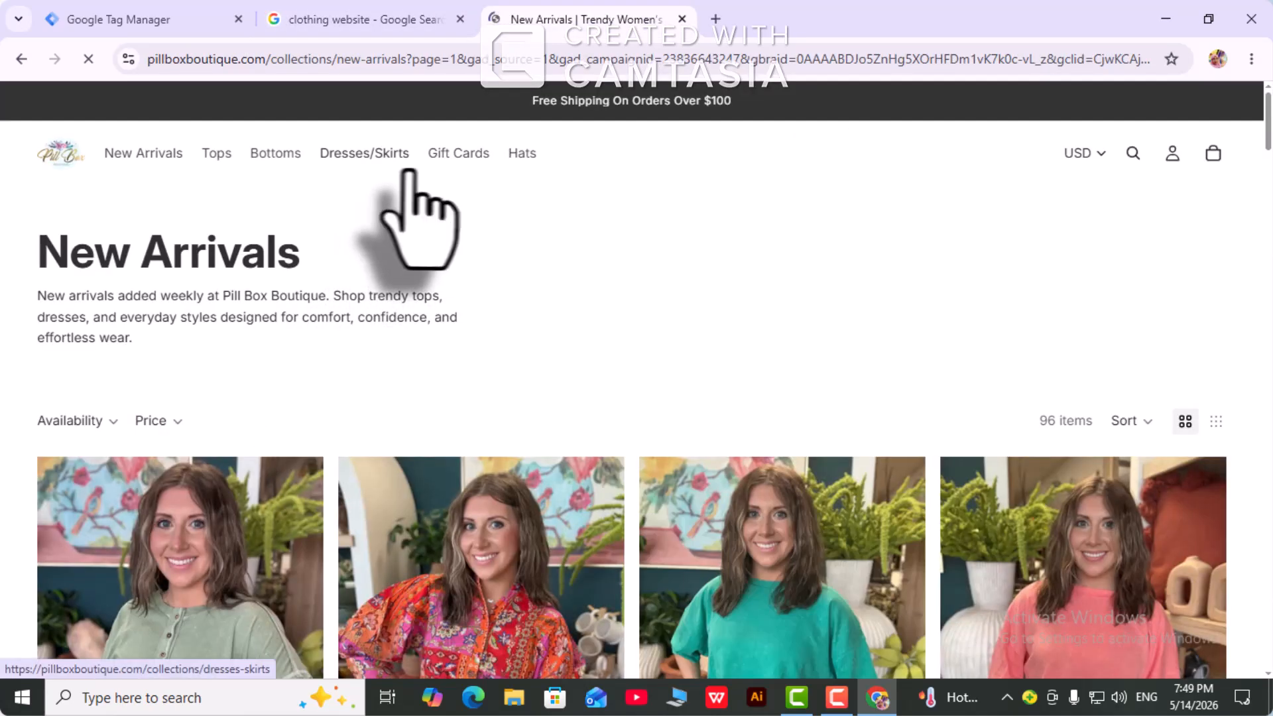
{"action": "left_click_drag", "start_coordinate": [151, 58], "coordinate": [523, 98]}
{"action": "right_click", "coordinate": [331, 64]}
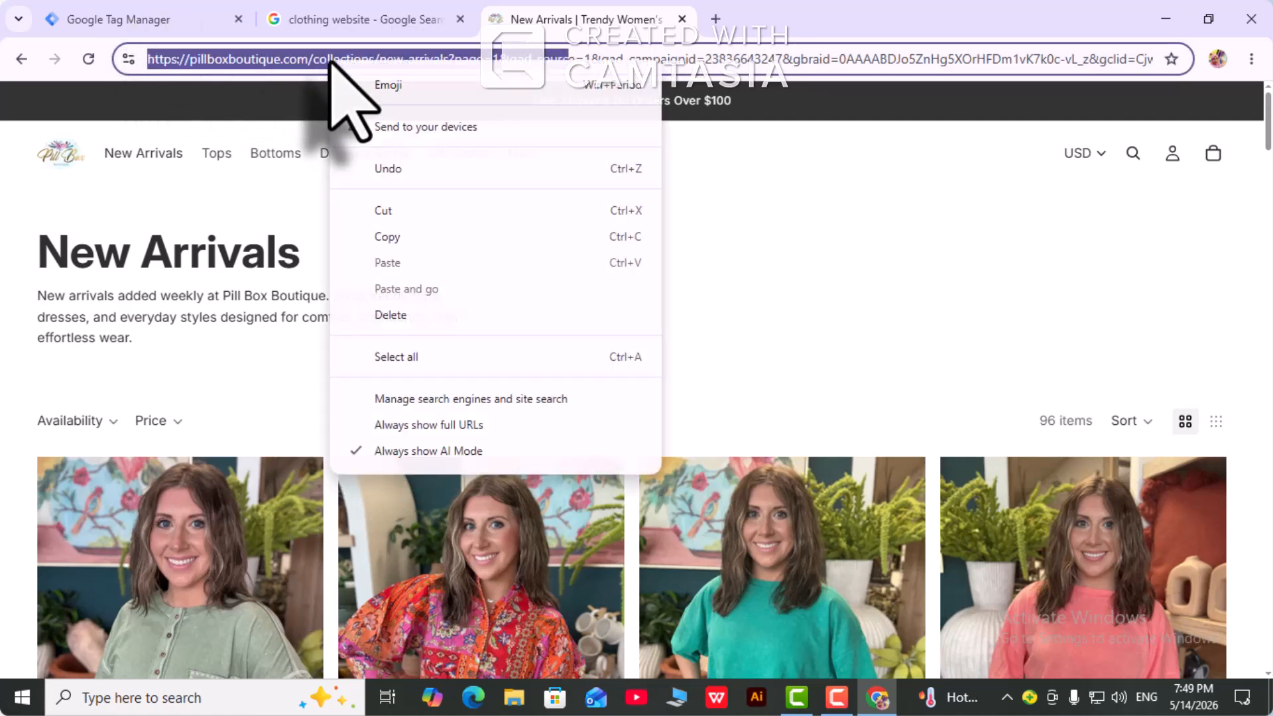
{"action": "left_click", "coordinate": [372, 235]}
- Paste the copied URL as the container name, trim it to "pillboxboutique." and choose Web as the target platform
{"action": "left_click", "coordinate": [123, 20]}
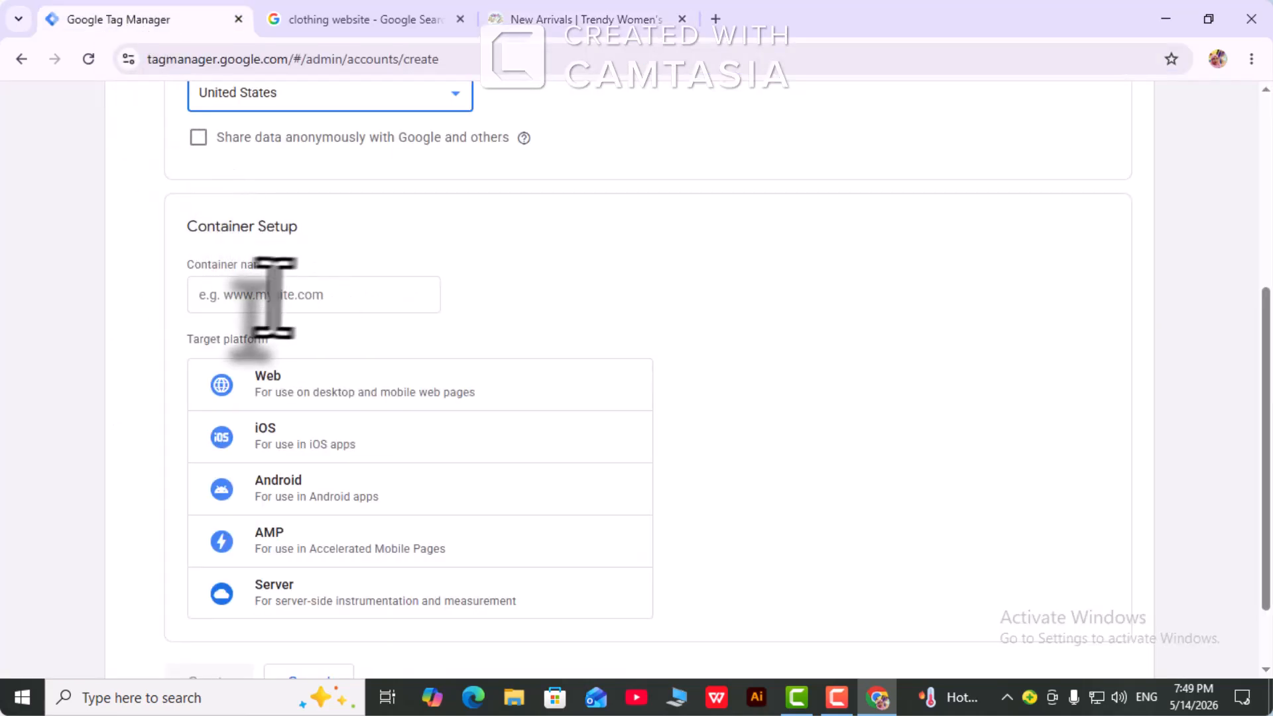
{"action": "left_click", "coordinate": [243, 293]}
{"action": "right_click", "coordinate": [242, 293]}
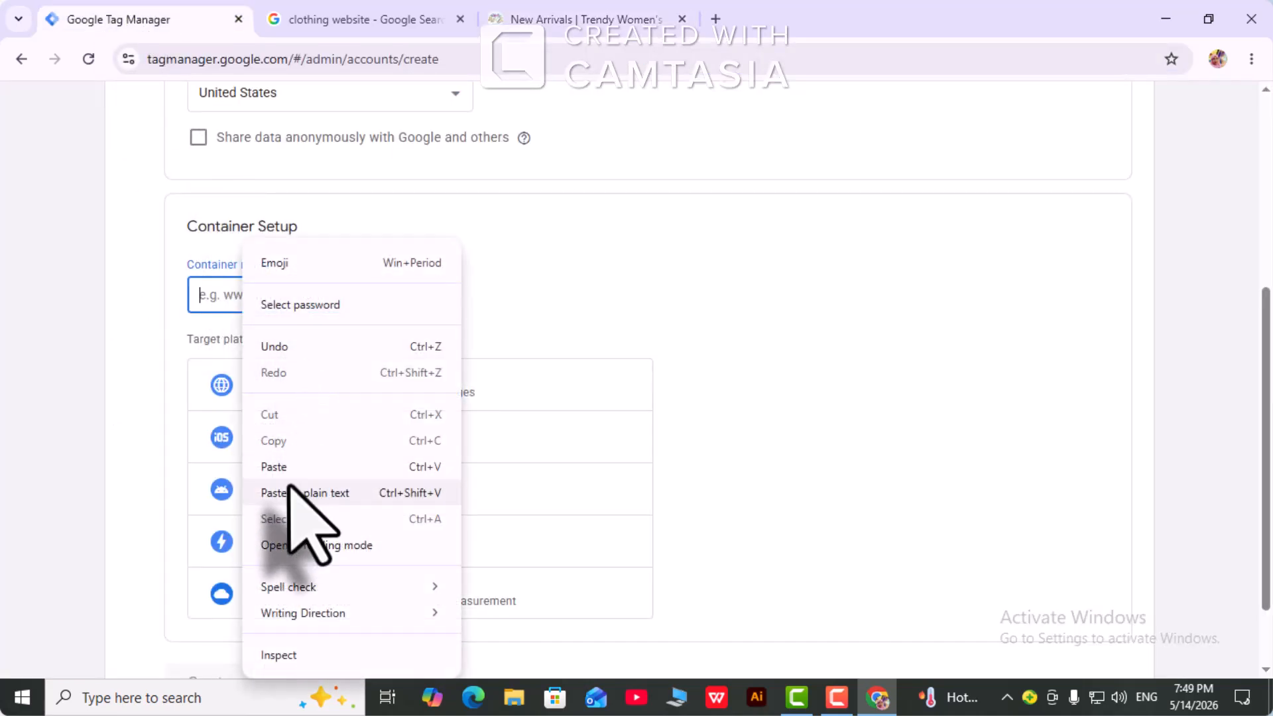
{"action": "left_click", "coordinate": [293, 467]}
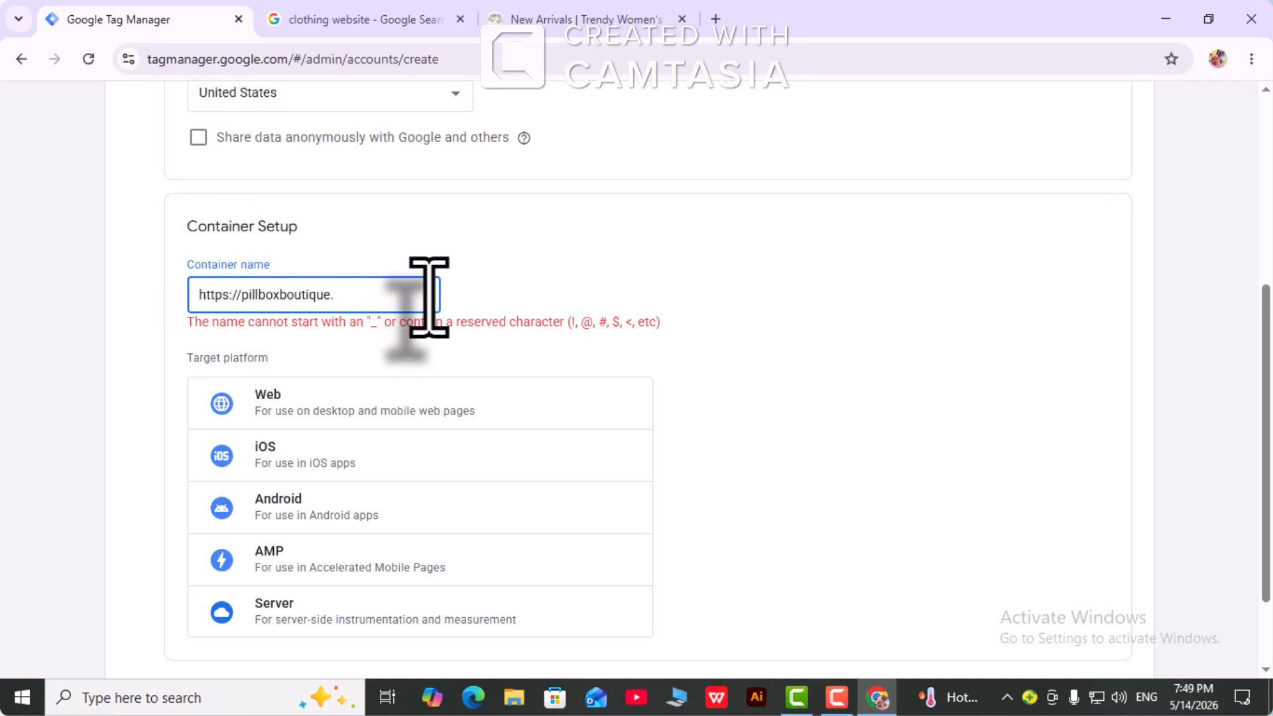
{"action": "left_click", "coordinate": [241, 294]}
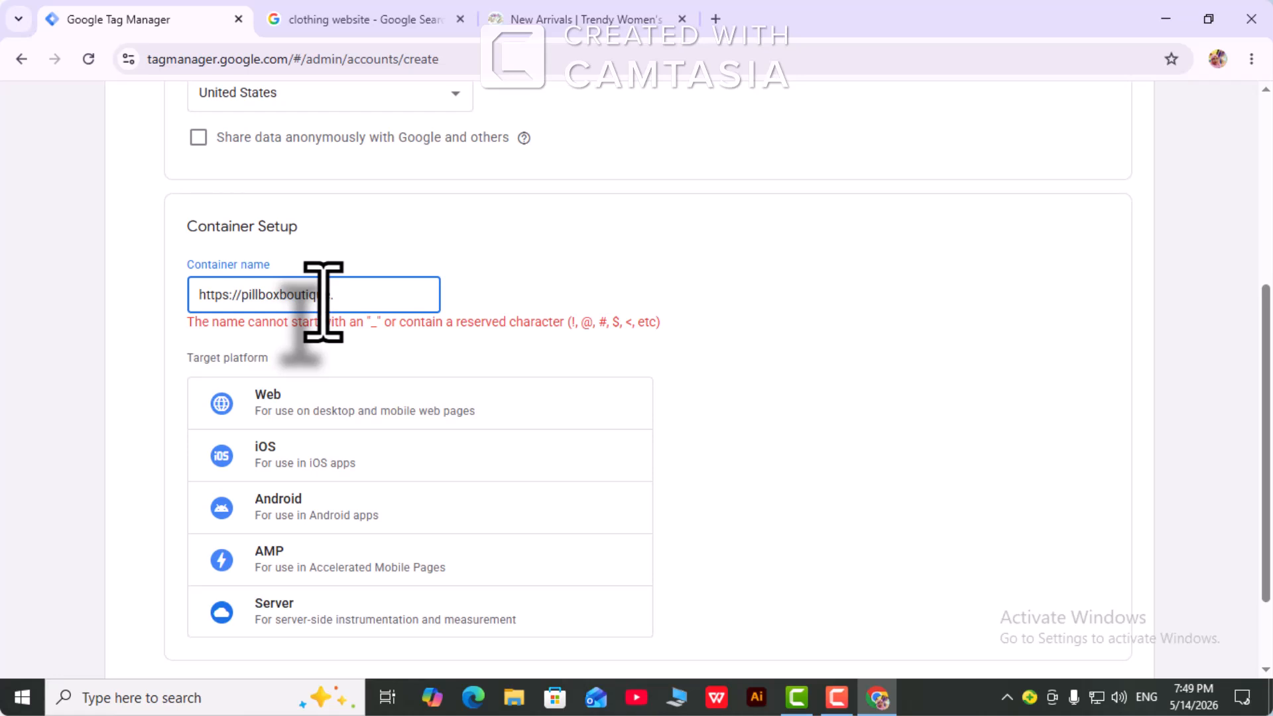
{"action": "key", "text": "BackSpace"}
{"action": "key", "text": "BackSpace"}
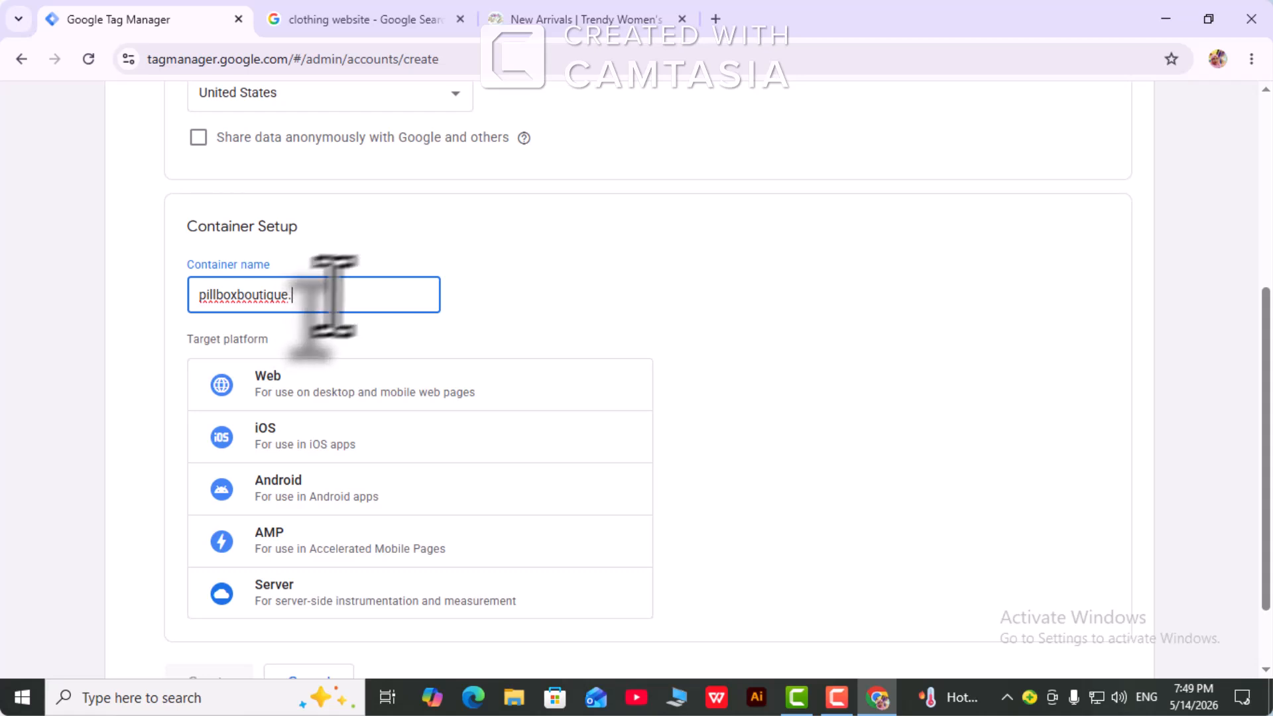
{"action": "scroll", "coordinate": [450, 284], "scroll_direction": "down", "scroll_amount": 2}
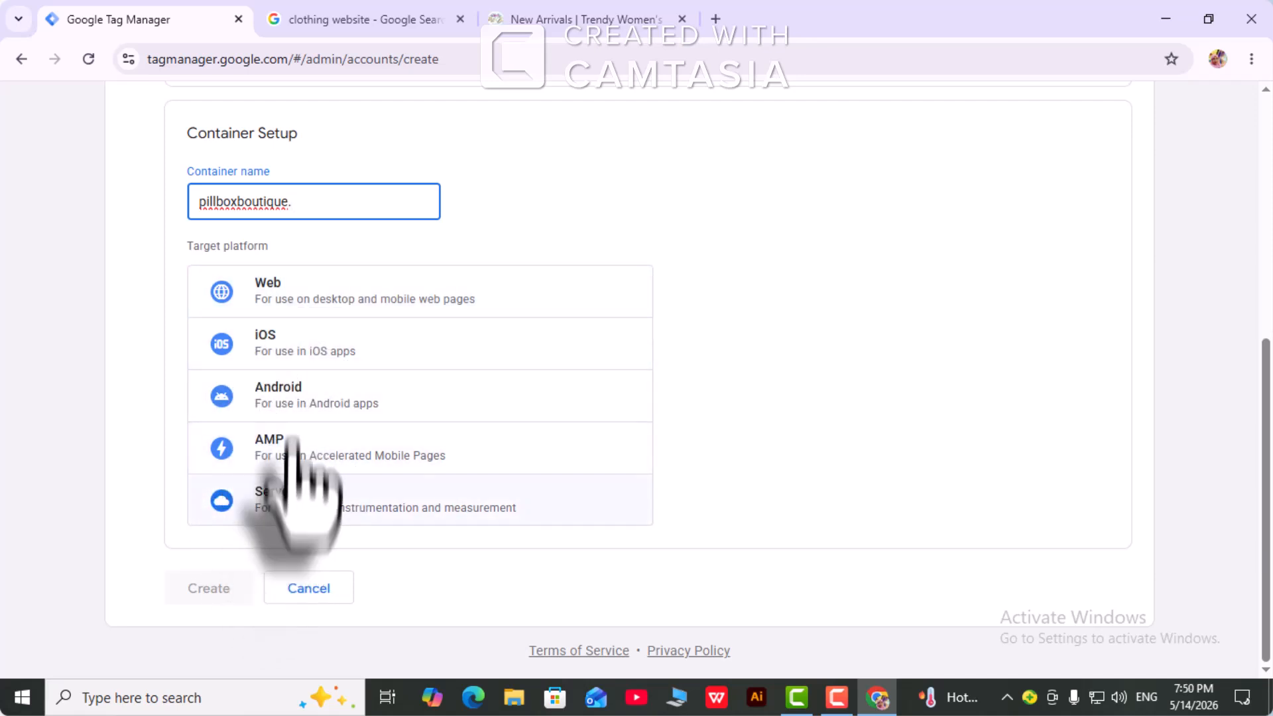
{"action": "left_click", "coordinate": [267, 298]}
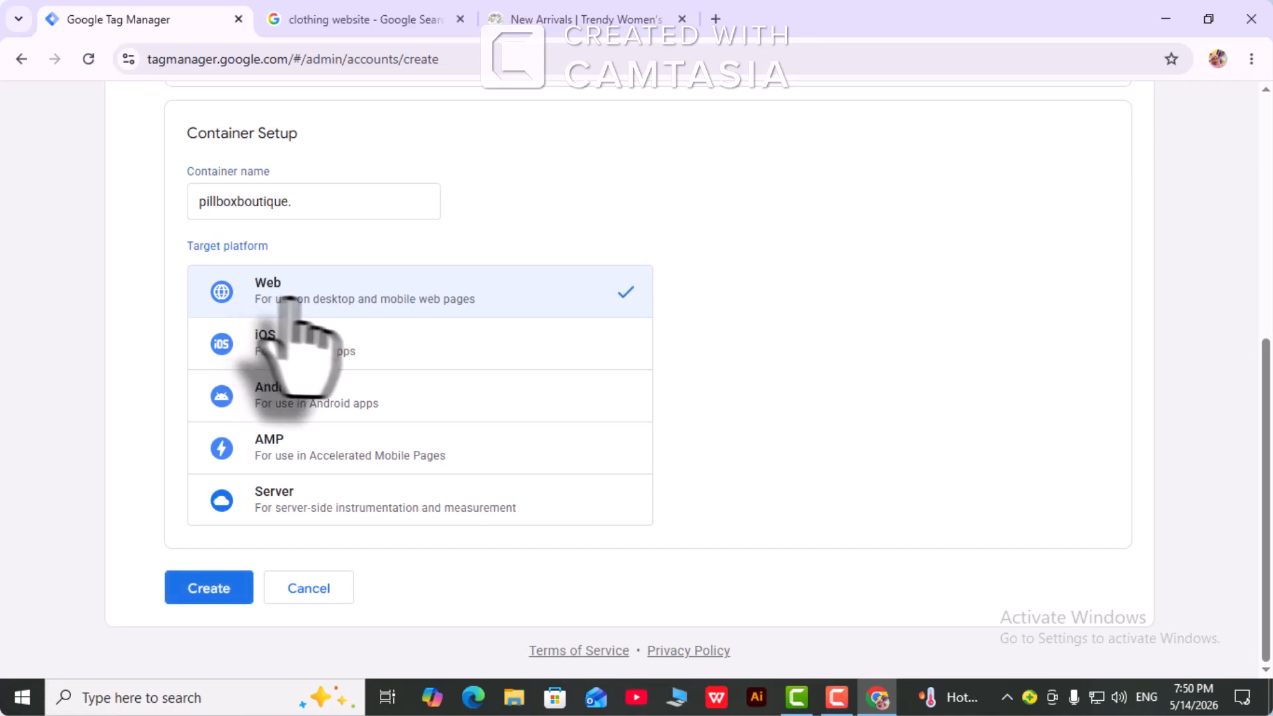
- Create the account and container, accepting the Terms of Service Agreement and the GDPR Data Processing Terms
{"action": "left_click", "coordinate": [211, 596]}
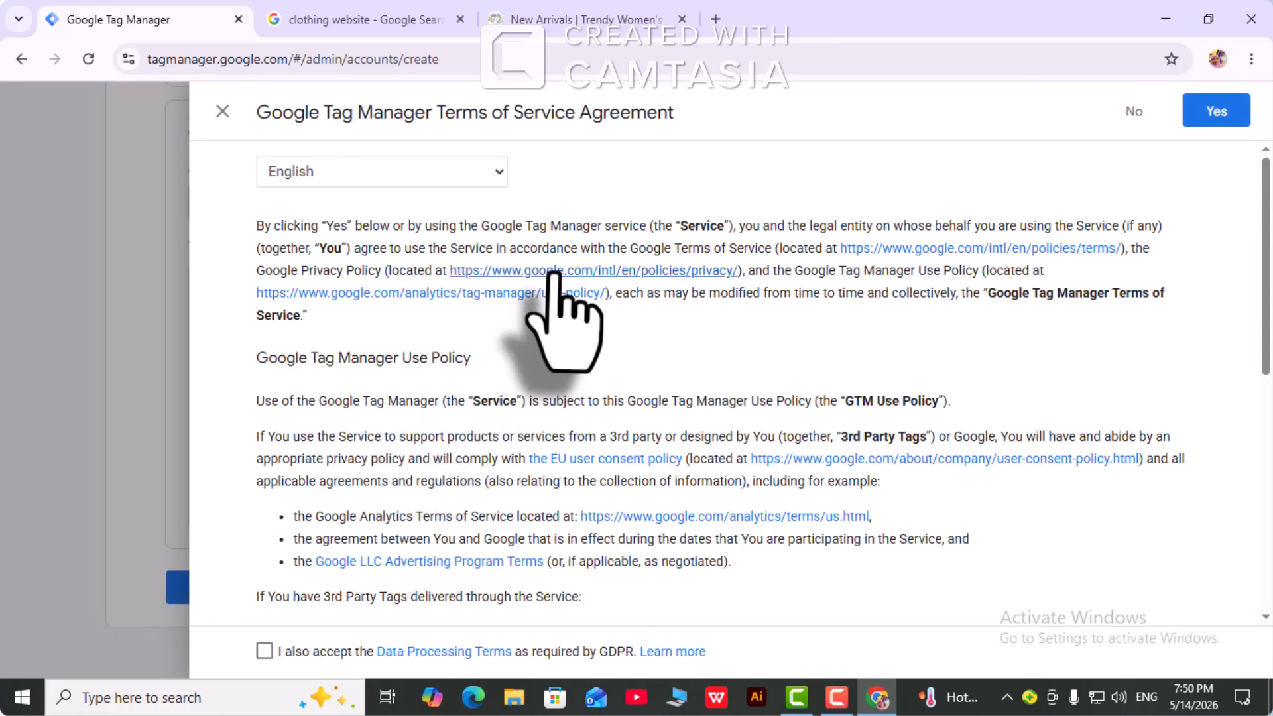
{"action": "scroll", "coordinate": [555, 275], "scroll_direction": "down", "scroll_amount": 3}
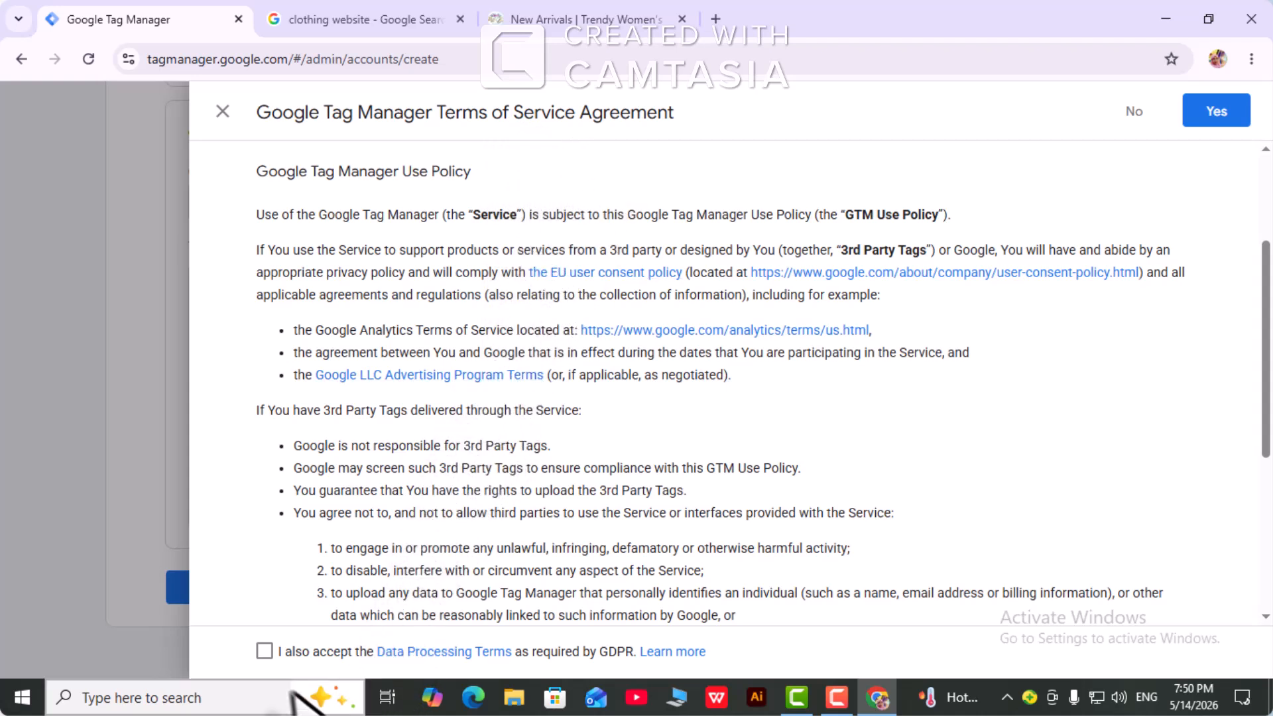
{"action": "left_click", "coordinate": [264, 651]}
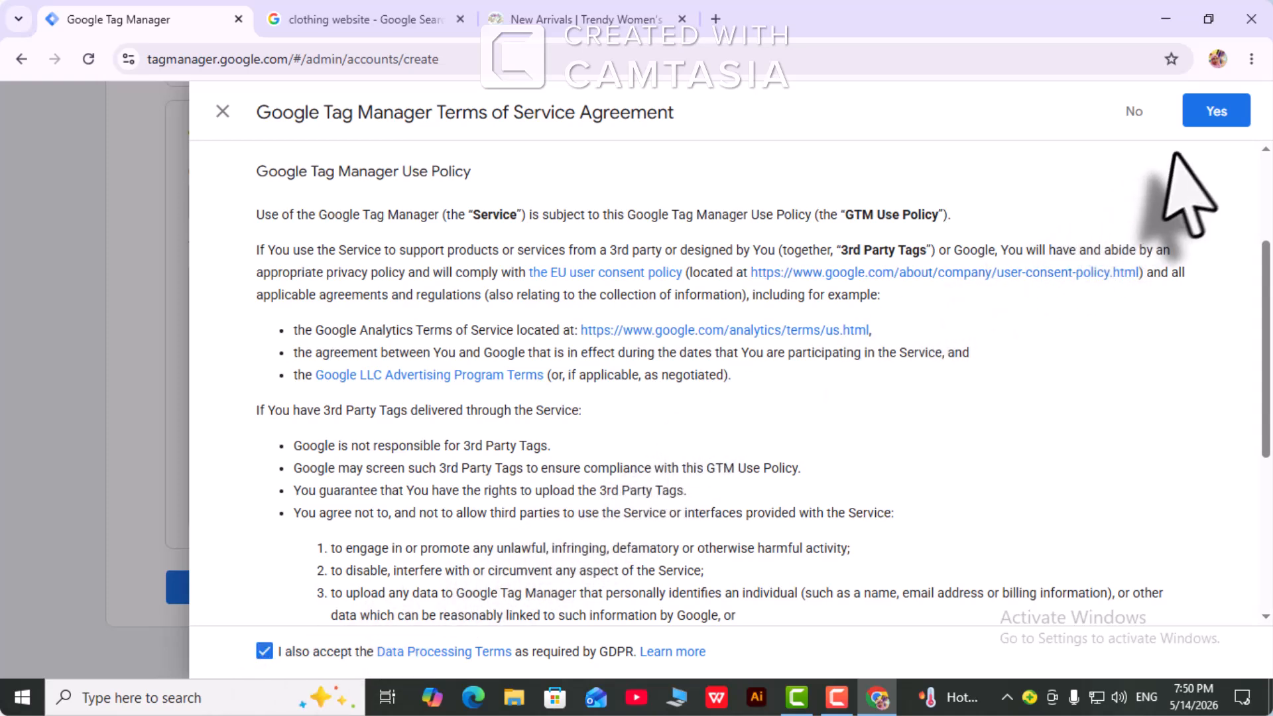
{"action": "left_click", "coordinate": [1212, 112]}
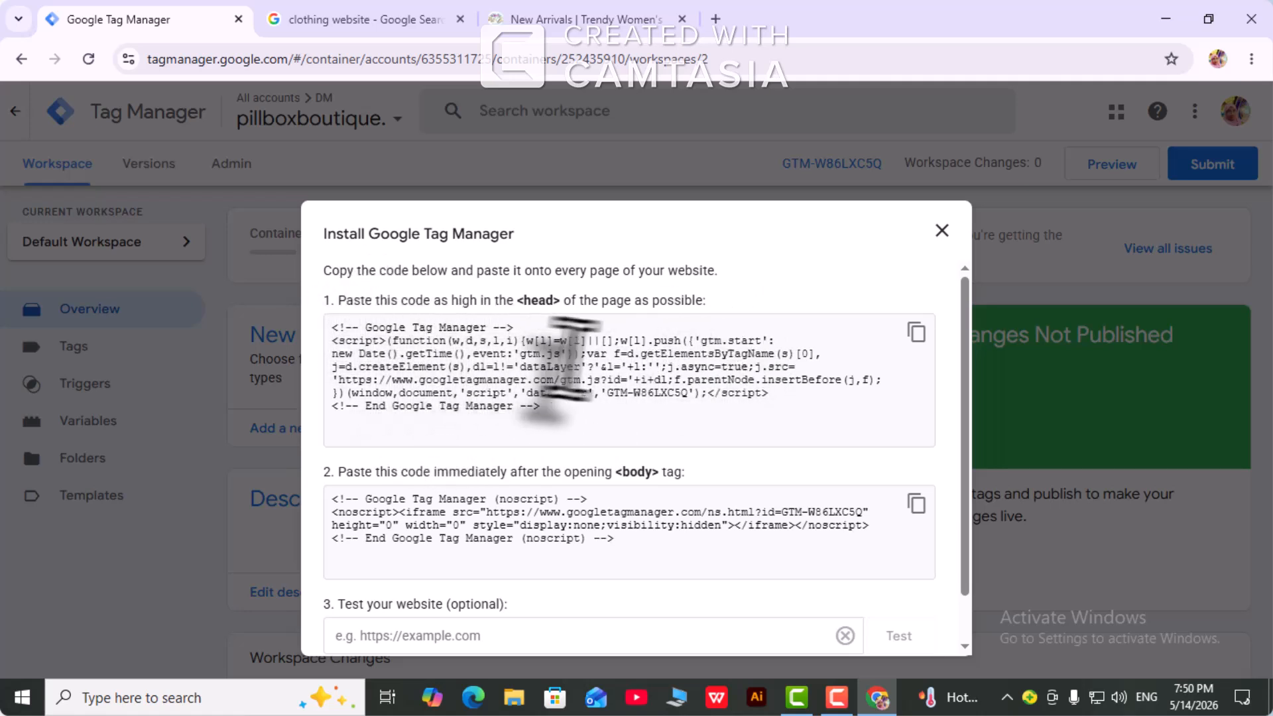
- Review the Google Tag Manager installation code for the head and body, close it and look over the workspace overview
{"action": "scroll", "coordinate": [585, 395], "scroll_direction": "down", "scroll_amount": 2}
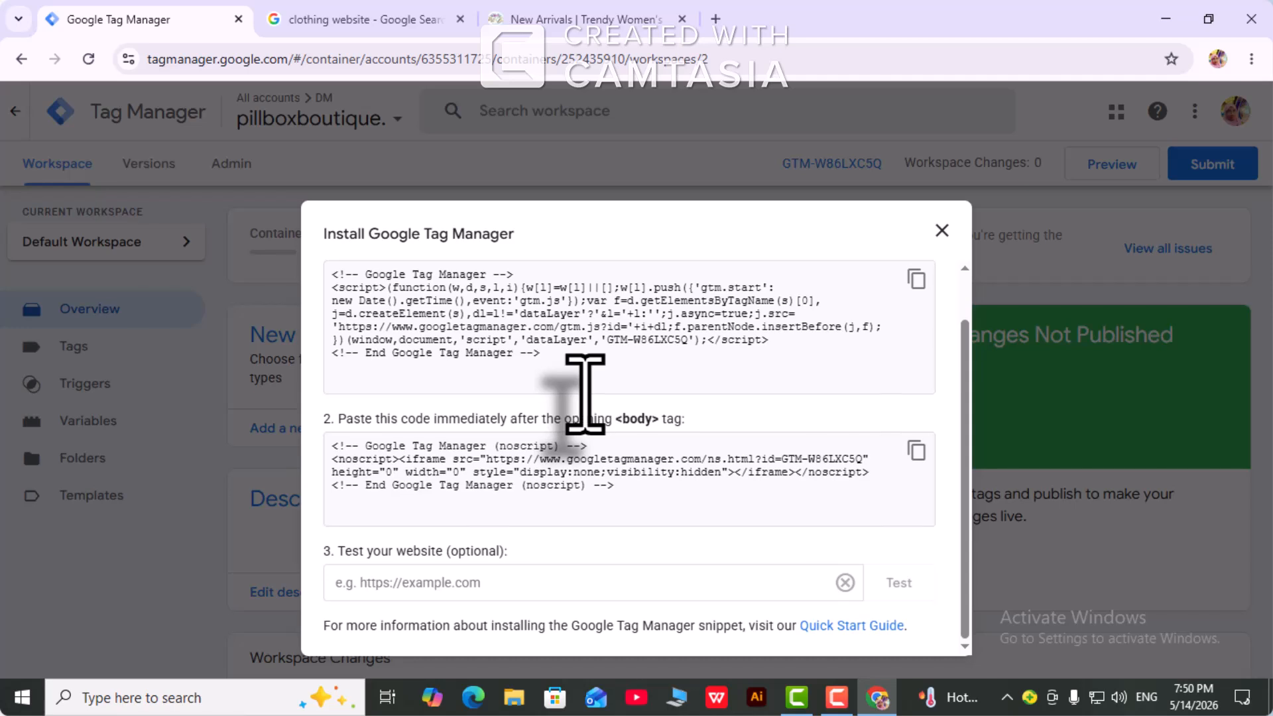
{"action": "scroll", "coordinate": [585, 395], "scroll_direction": "up", "scroll_amount": 2}
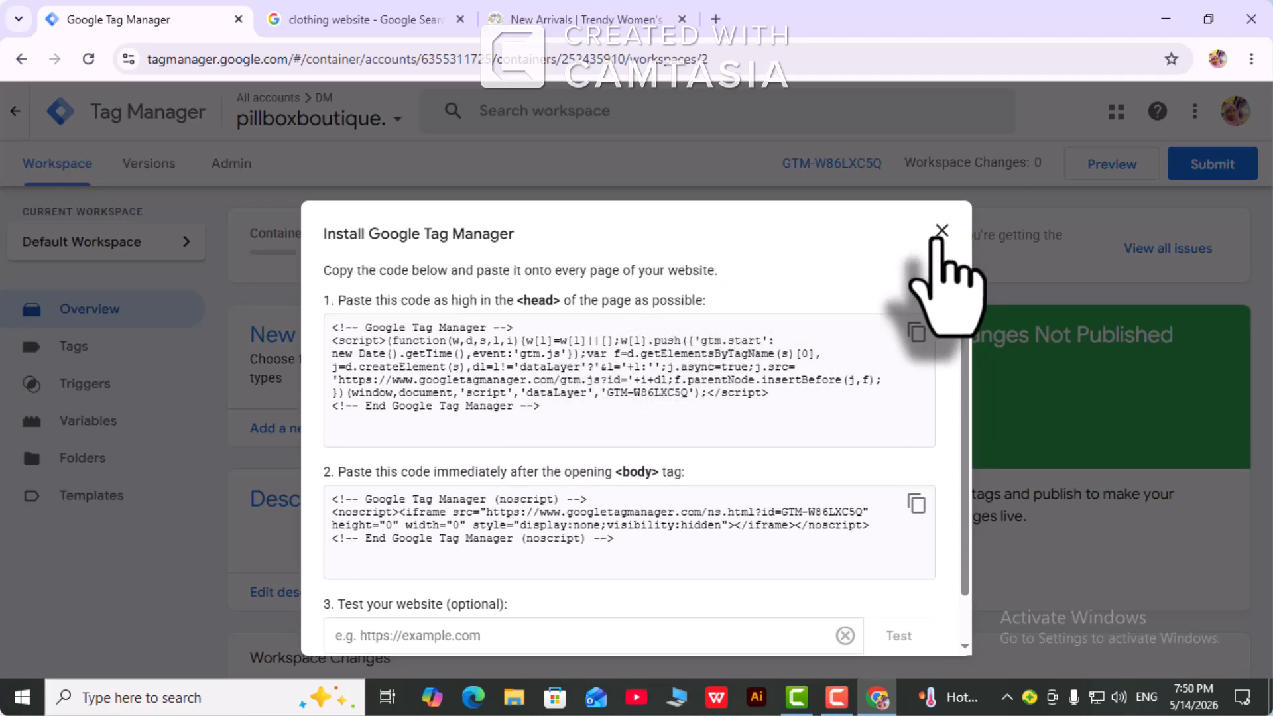
{"action": "left_click", "coordinate": [942, 232]}
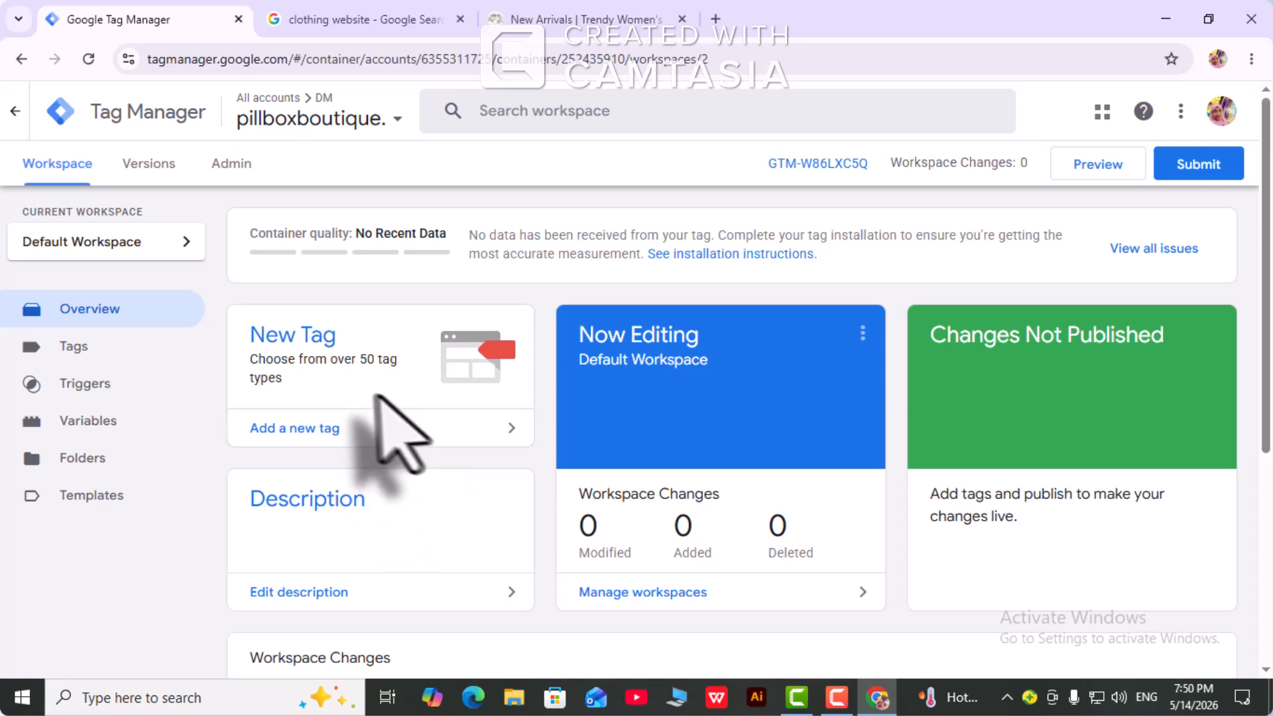
{"action": "scroll", "coordinate": [488, 316], "scroll_direction": "down", "scroll_amount": 2}
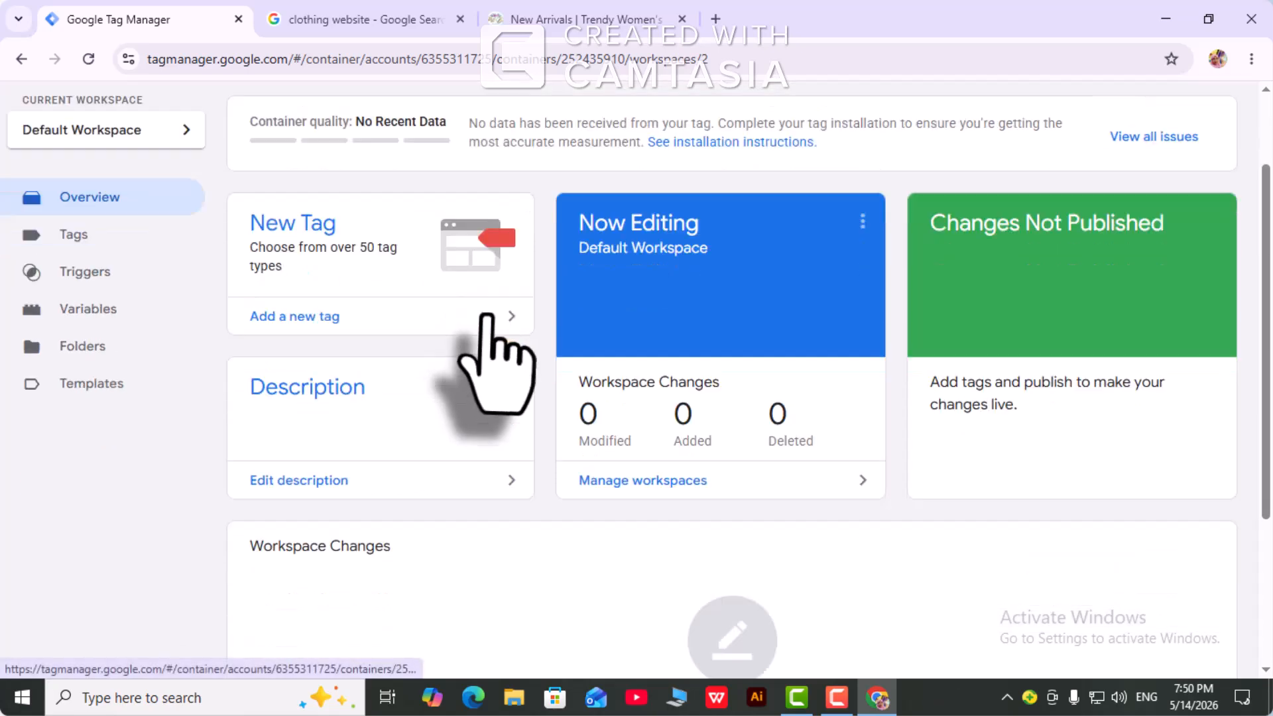
{"action": "scroll", "coordinate": [487, 317], "scroll_direction": "down", "scroll_amount": 2}
{"action": "scroll", "coordinate": [511, 355], "scroll_direction": "up", "scroll_amount": 4}
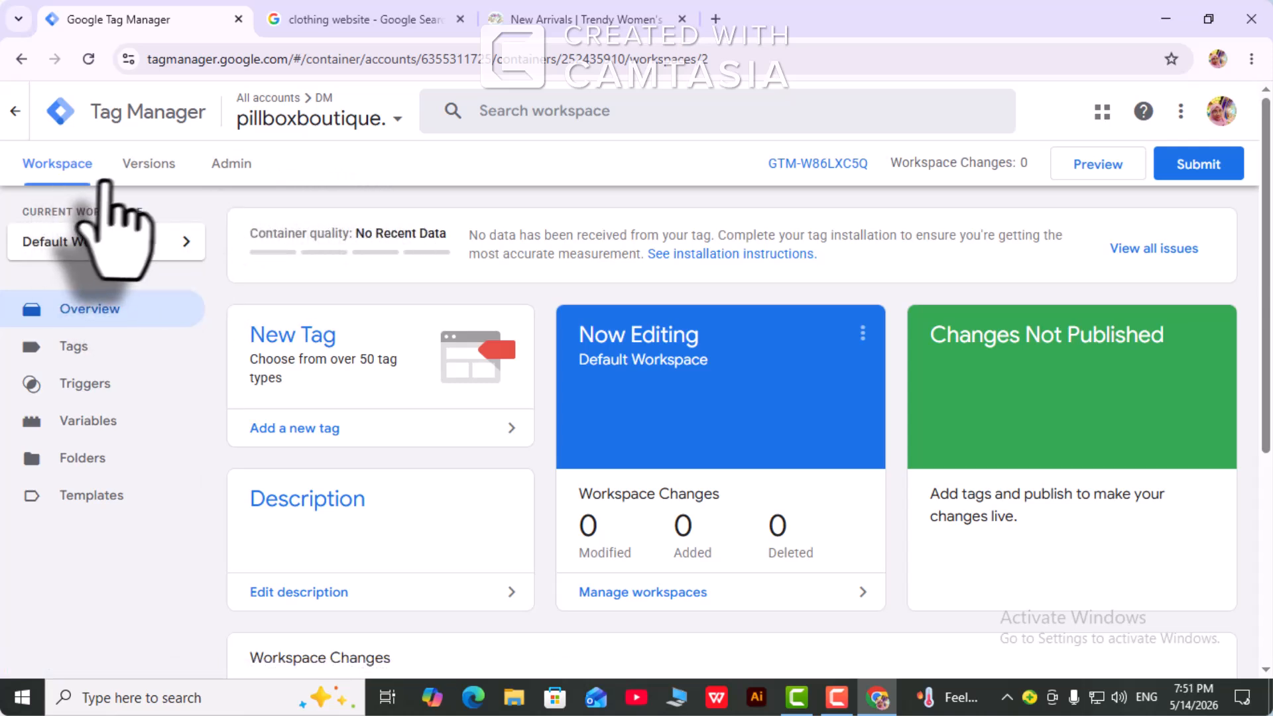
- Examine the account and container options in Admin, including the settings for creating another container, without creating one
{"action": "left_click", "coordinate": [225, 171]}
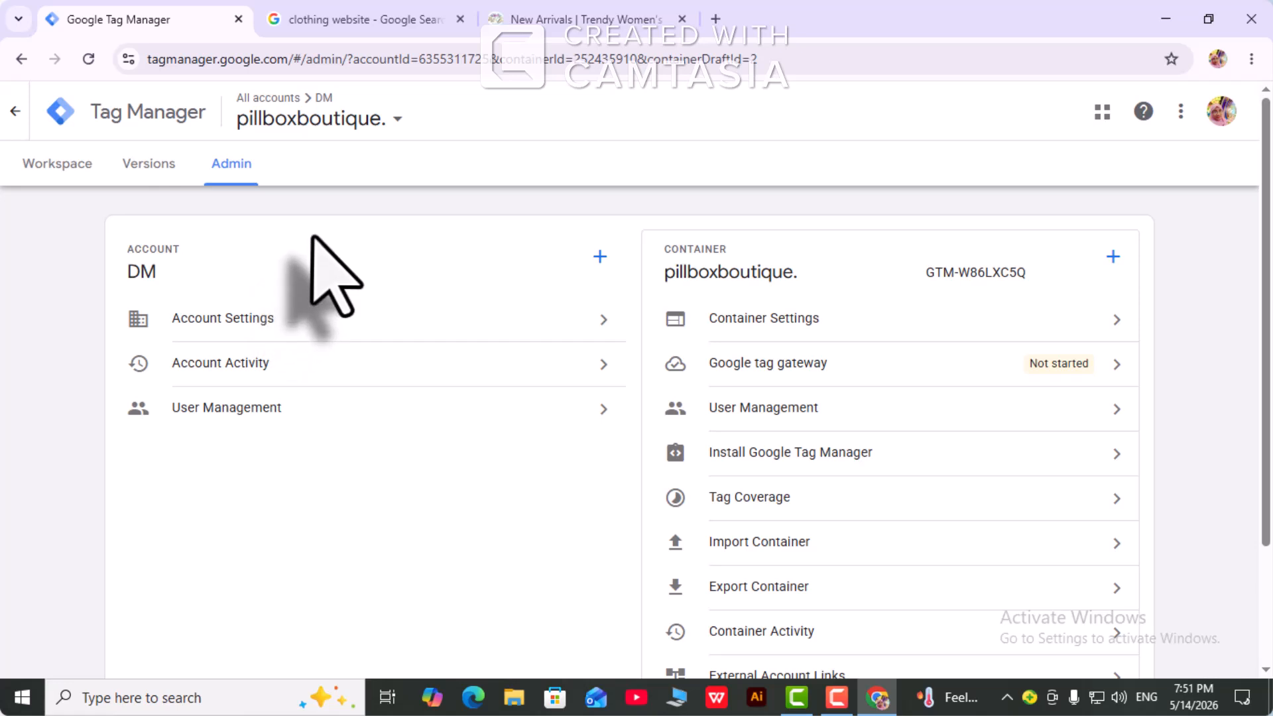
{"action": "scroll", "coordinate": [338, 279], "scroll_direction": "down", "scroll_amount": 2}
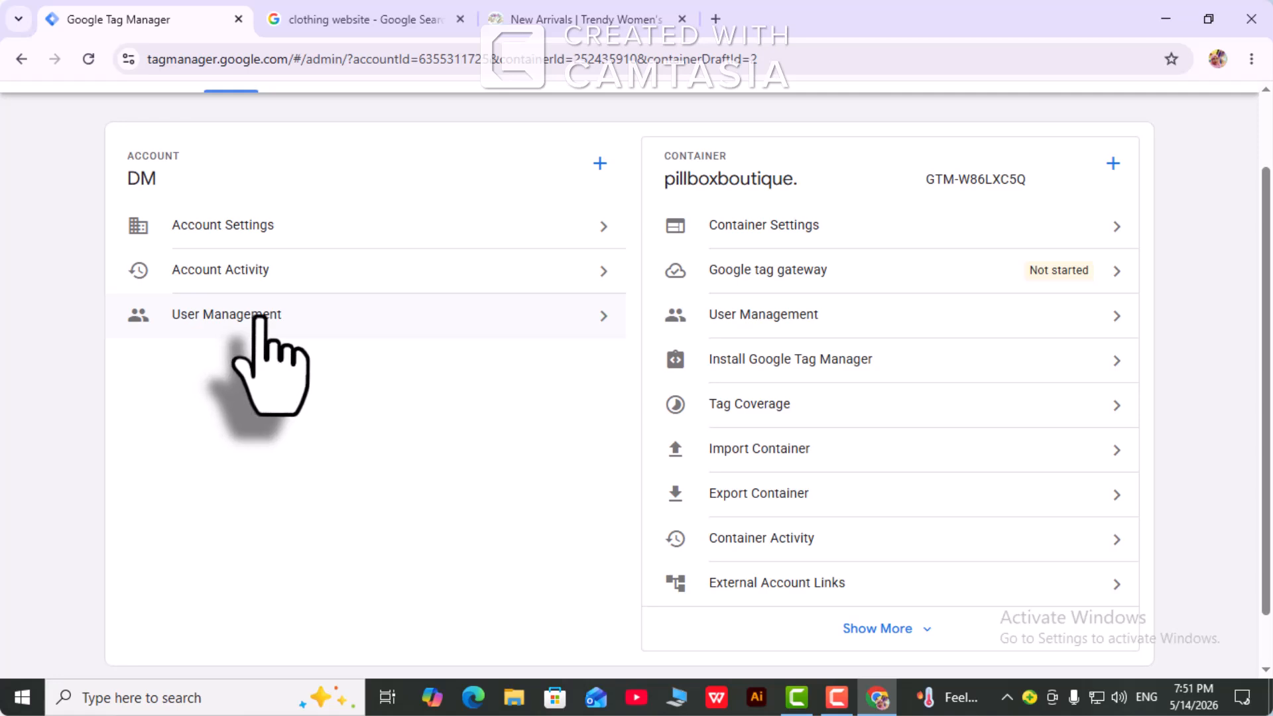
{"action": "scroll", "coordinate": [355, 298], "scroll_direction": "up", "scroll_amount": 2}
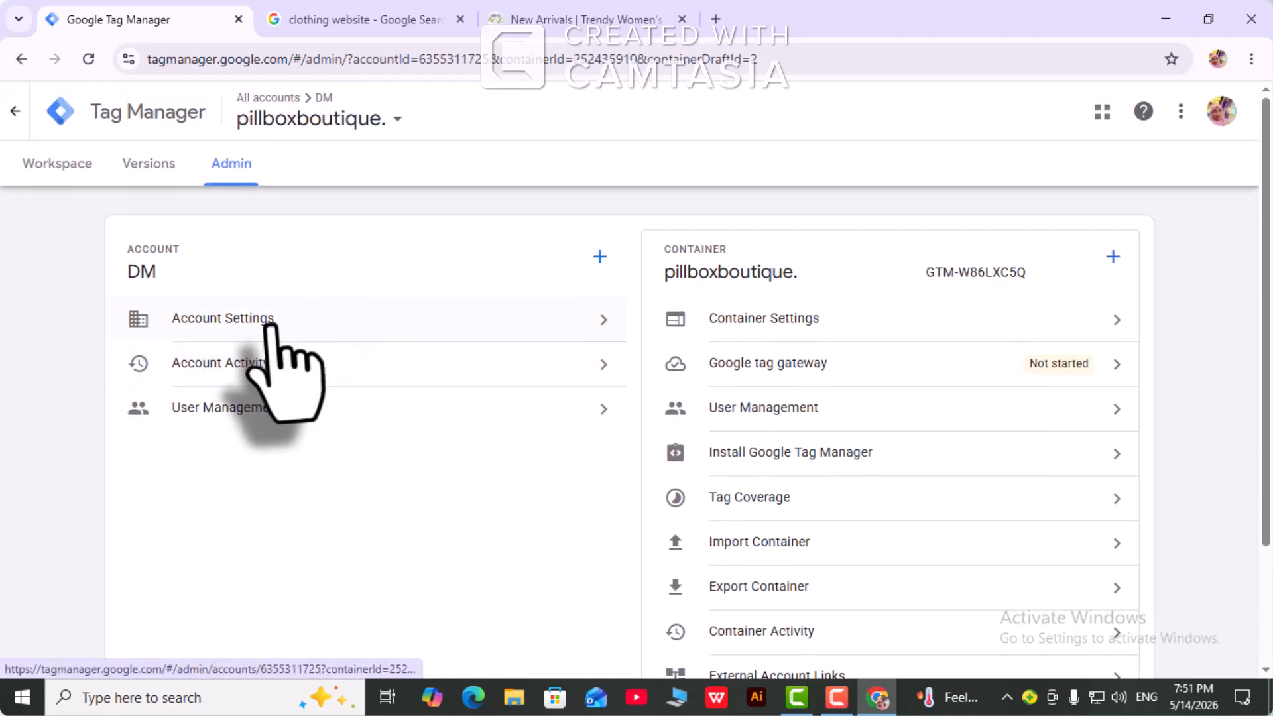
{"action": "scroll", "coordinate": [517, 332], "scroll_direction": "down", "scroll_amount": 3}
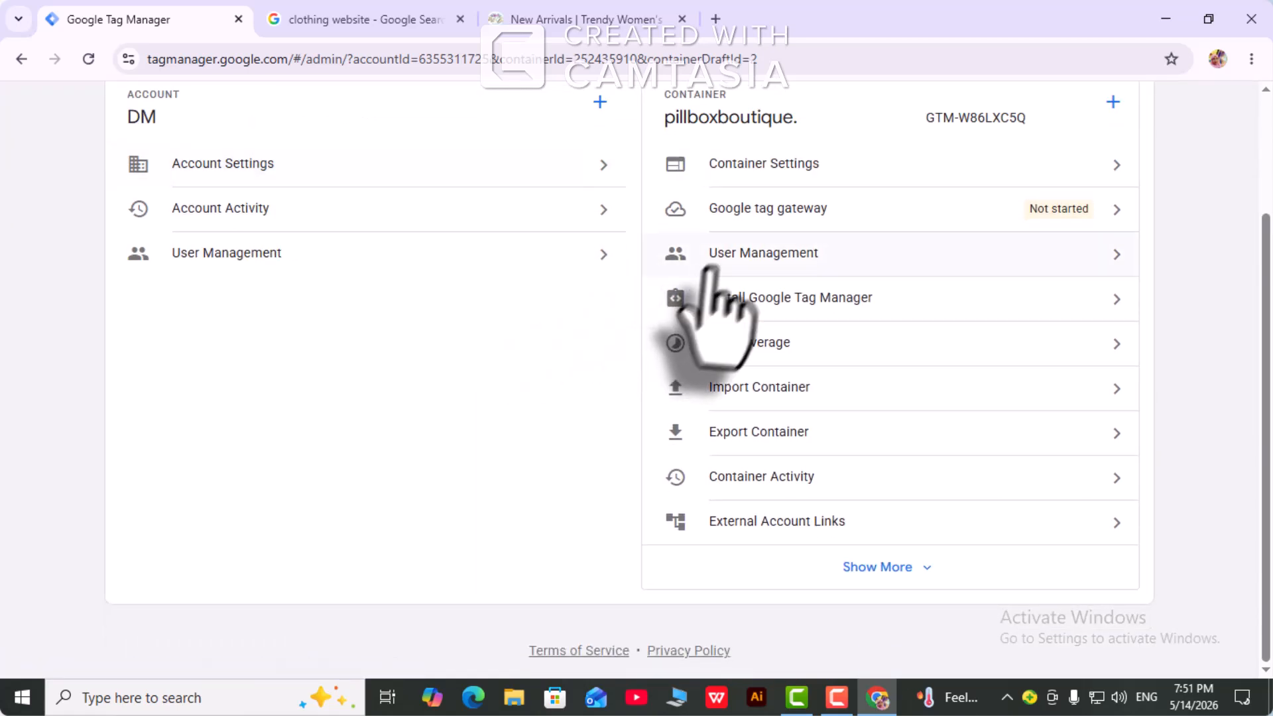
{"action": "scroll", "coordinate": [710, 284], "scroll_direction": "up", "scroll_amount": 3}
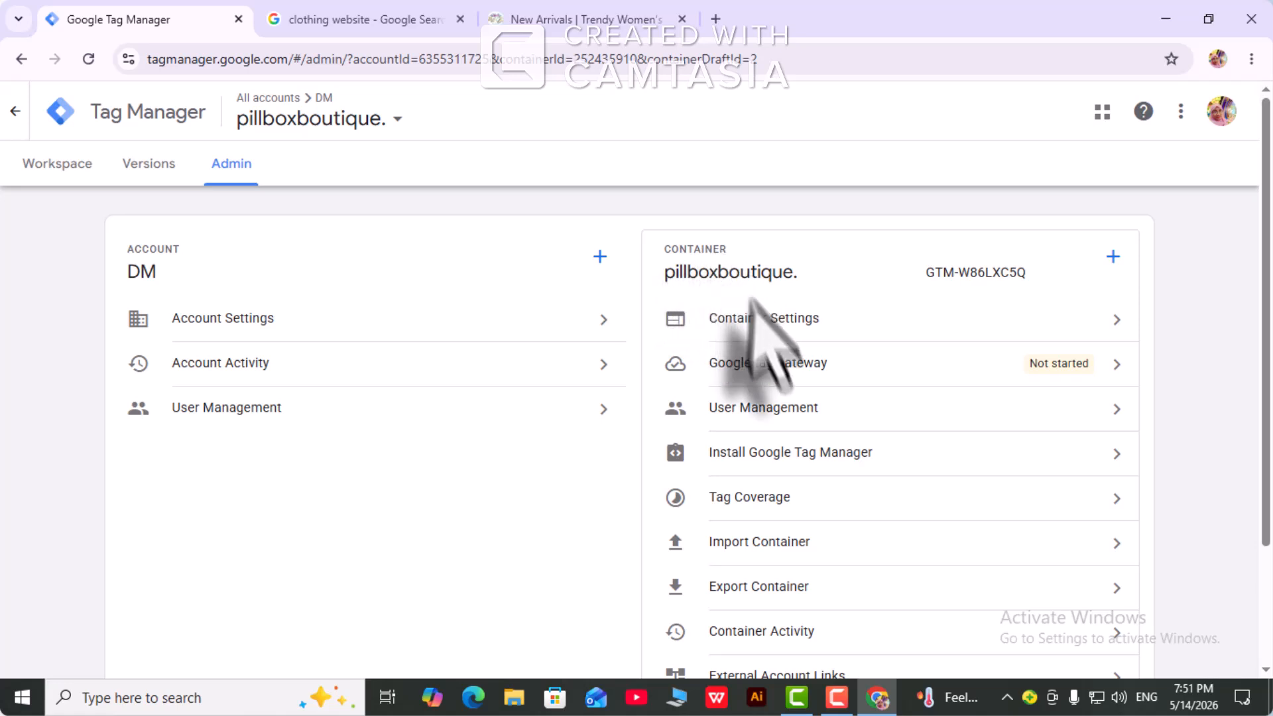
{"action": "scroll", "coordinate": [744, 321], "scroll_direction": "down", "scroll_amount": 2}
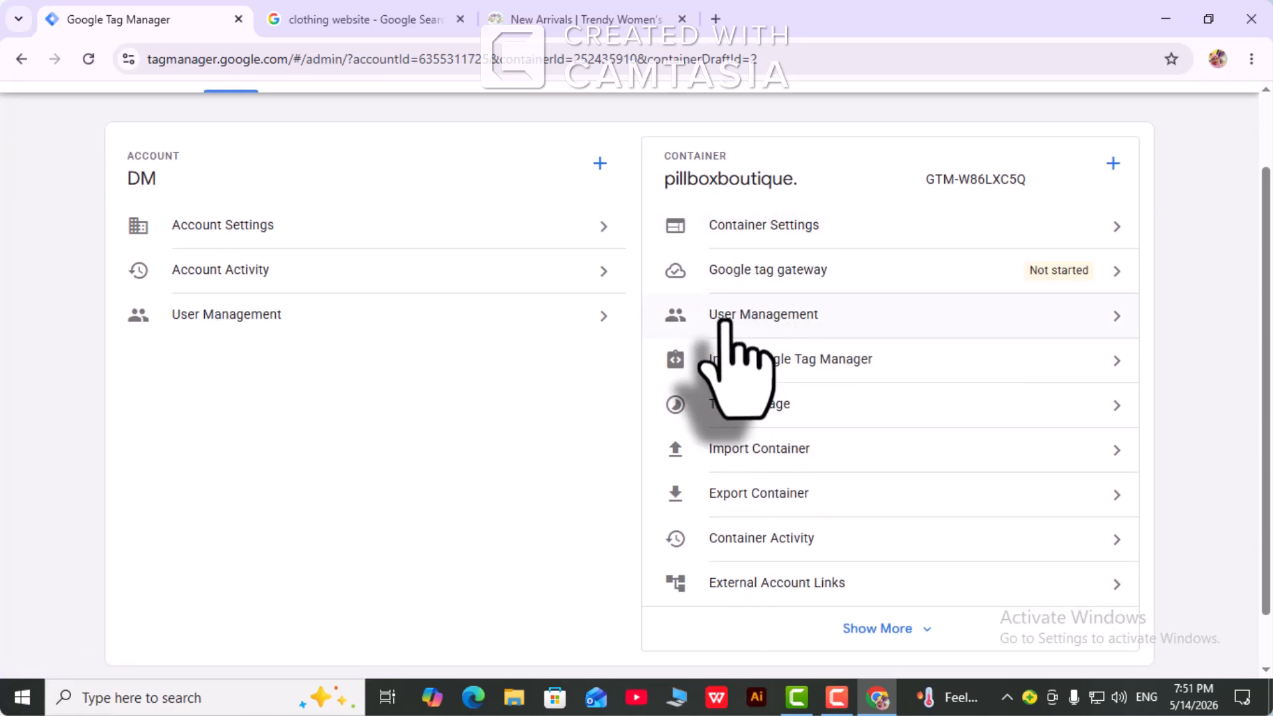
{"action": "scroll", "coordinate": [726, 316], "scroll_direction": "up", "scroll_amount": 1}
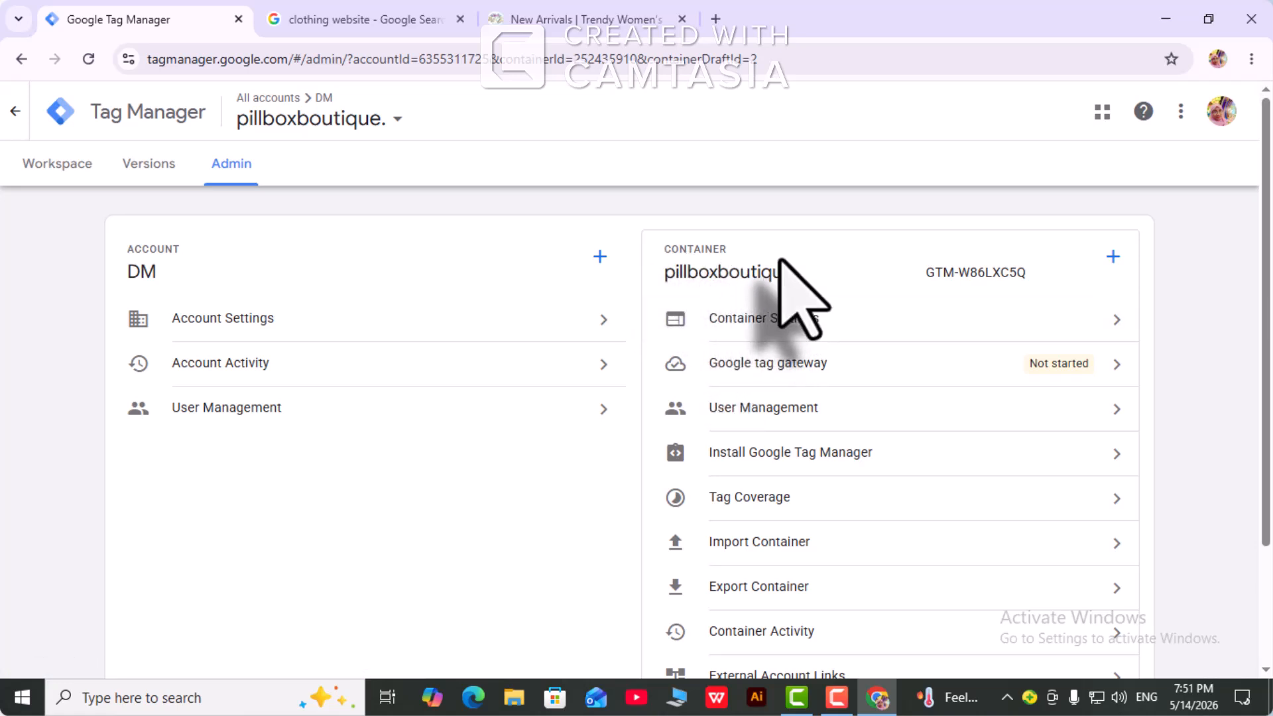
{"action": "left_click", "coordinate": [1113, 256]}
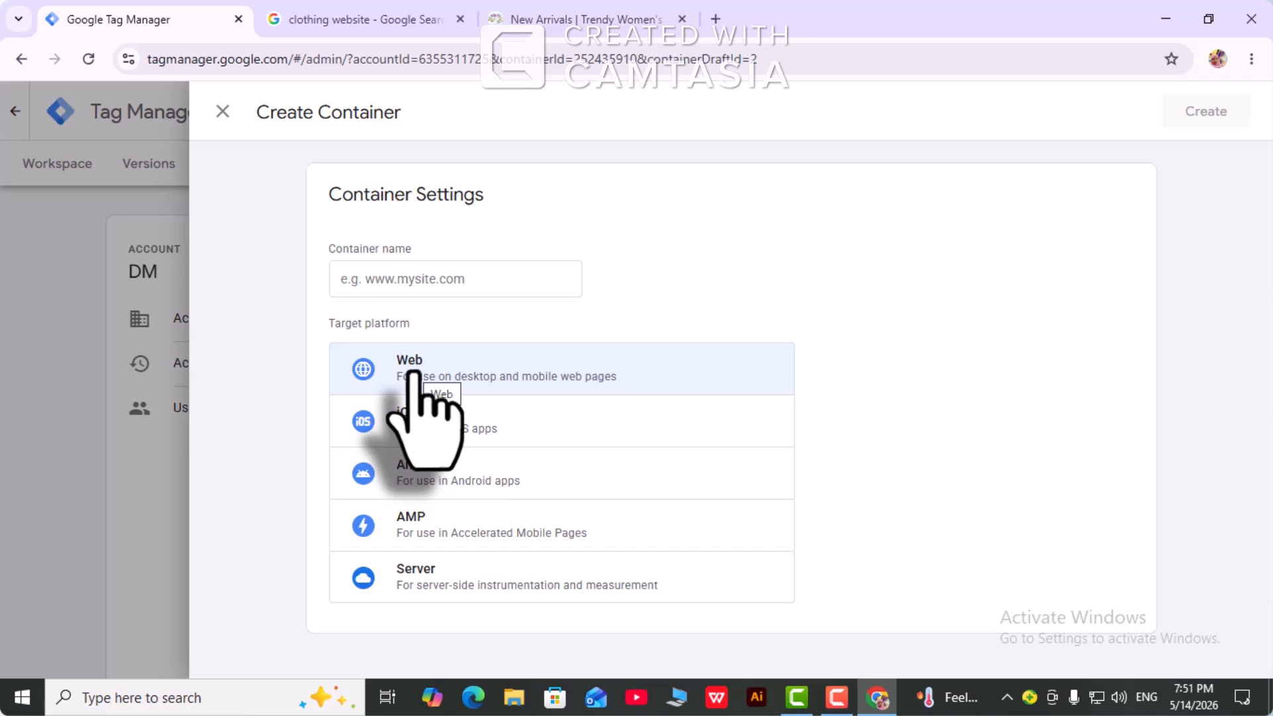
{"action": "left_click", "coordinate": [223, 110]}
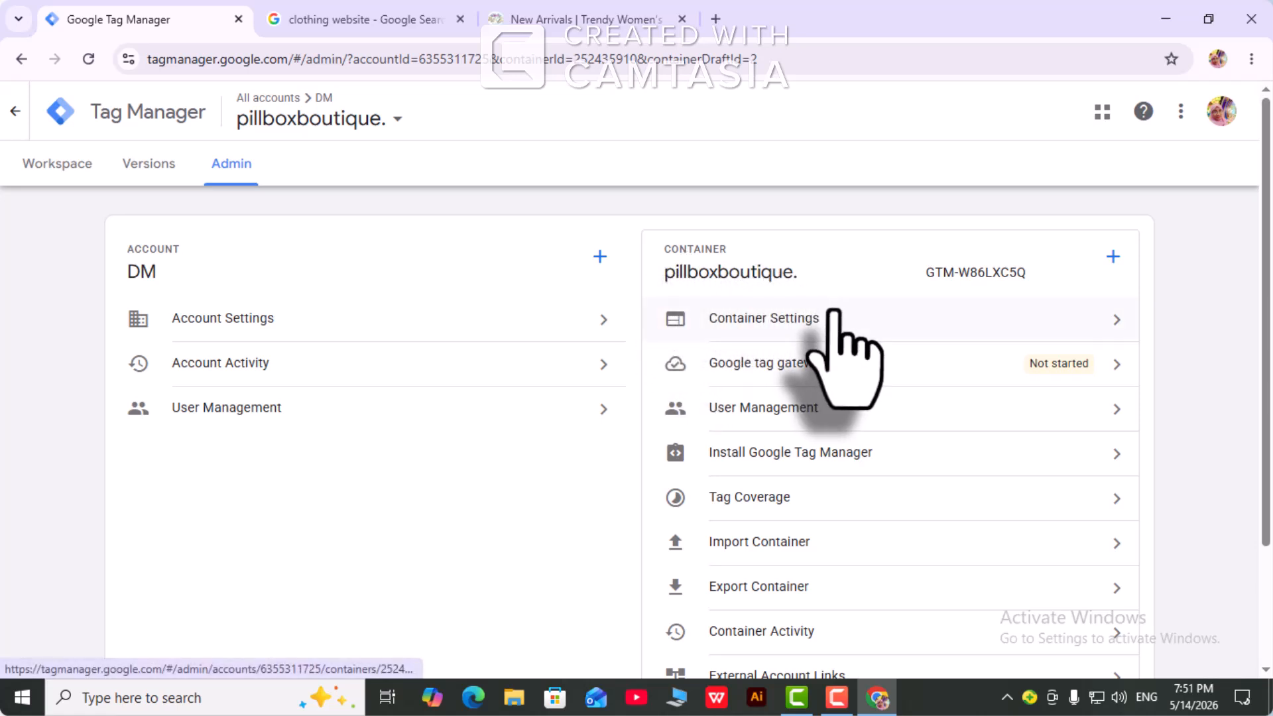
- Start a user invitation for the DM account and grant it the Administrator account permission
{"action": "scroll", "coordinate": [529, 348], "scroll_direction": "down", "scroll_amount": 1}
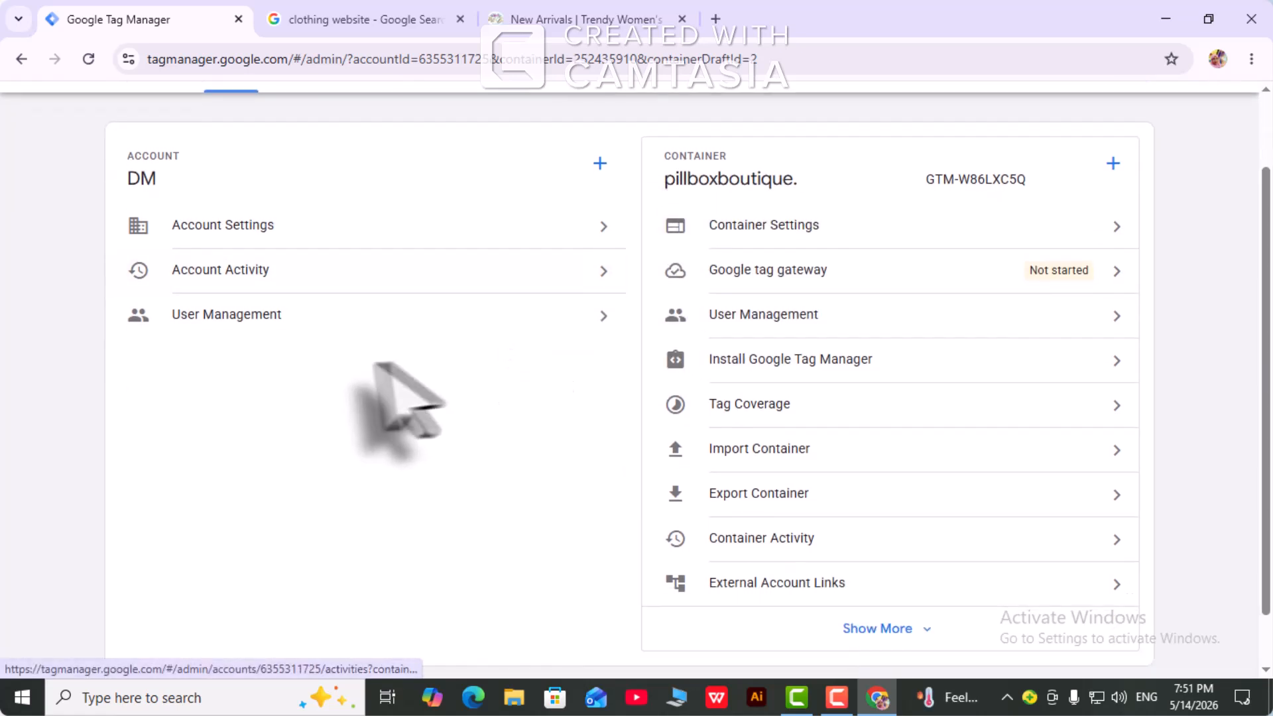
{"action": "left_click", "coordinate": [192, 317]}
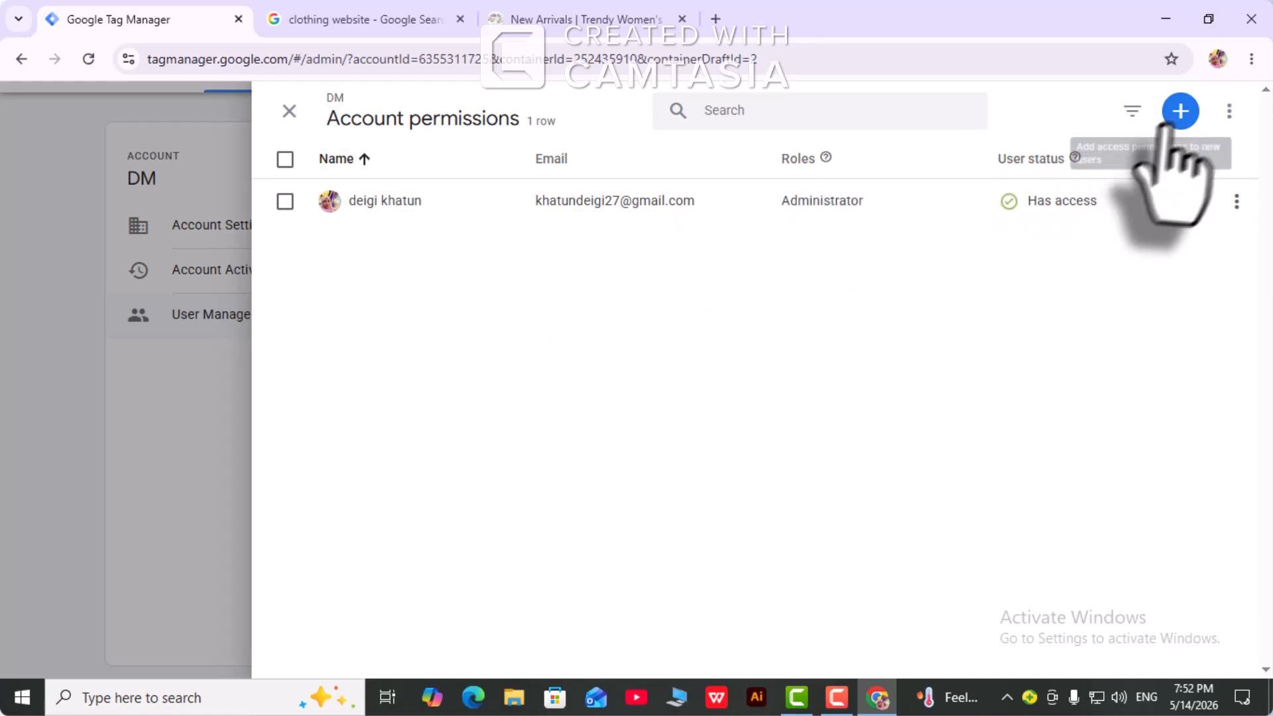
{"action": "left_click", "coordinate": [1180, 112]}
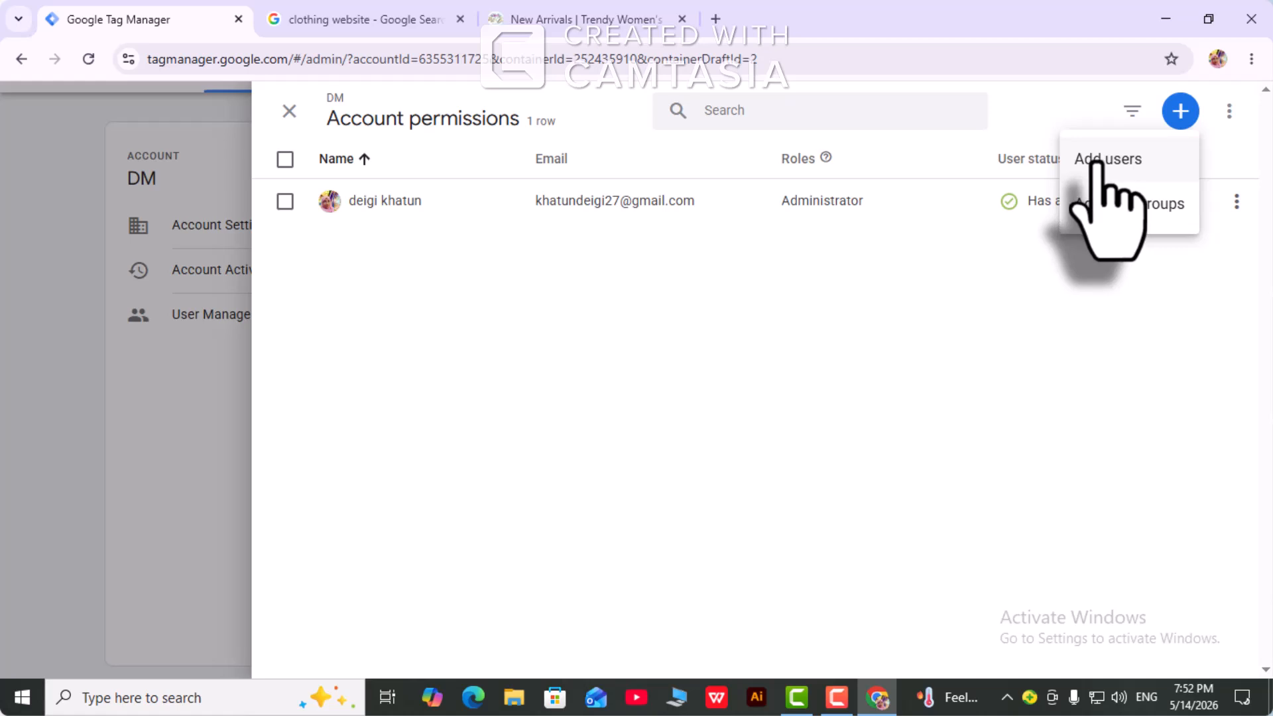
{"action": "left_click", "coordinate": [1097, 163]}
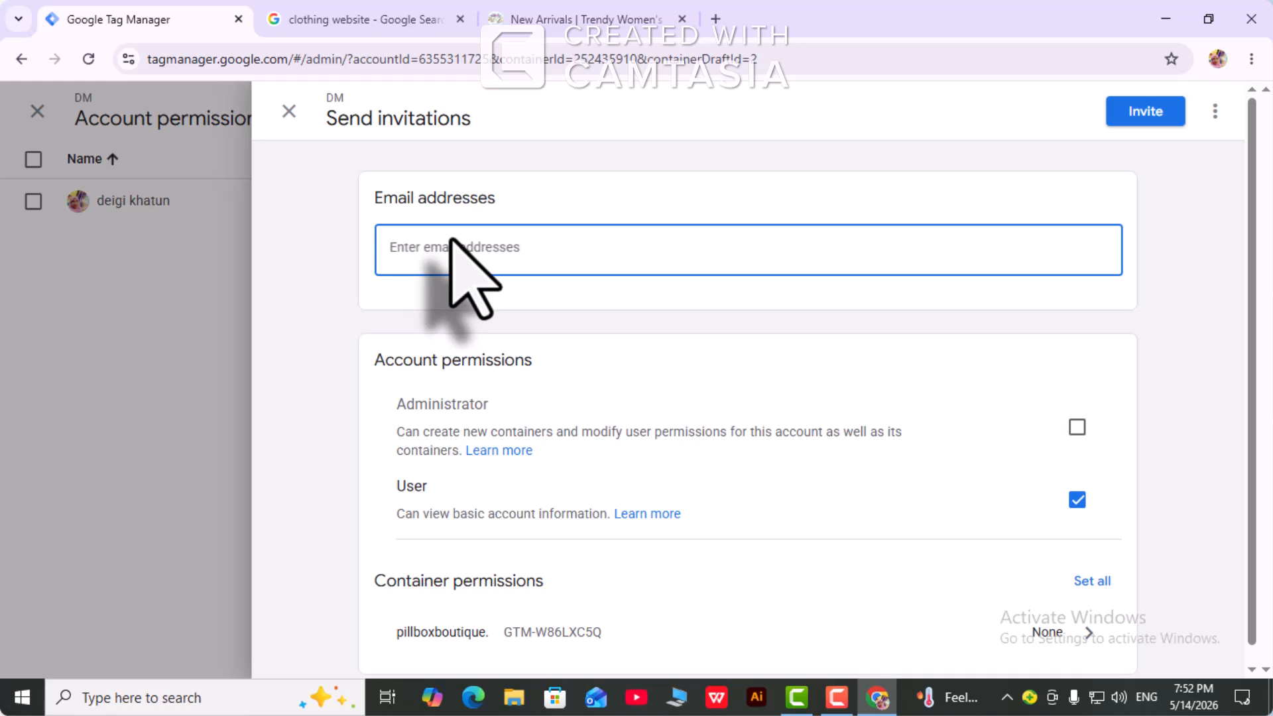
{"action": "scroll", "coordinate": [451, 240], "scroll_direction": "down", "scroll_amount": 1}
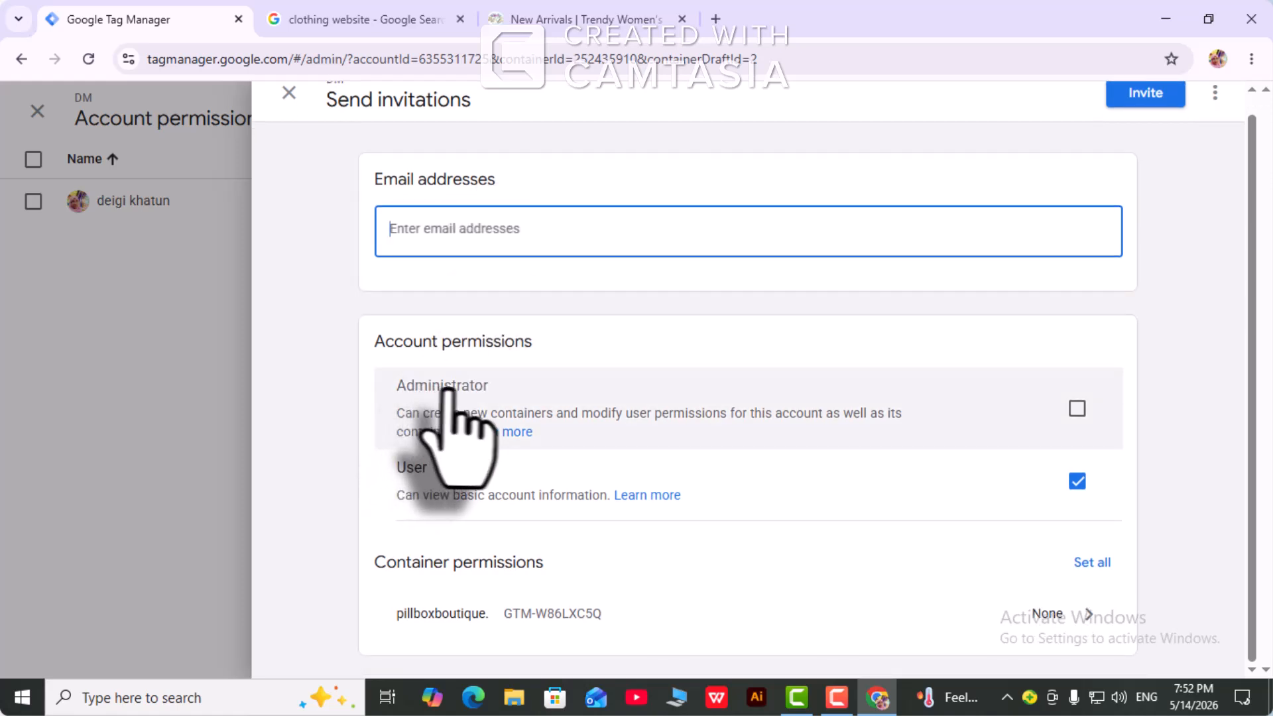
{"action": "left_click", "coordinate": [1077, 408]}
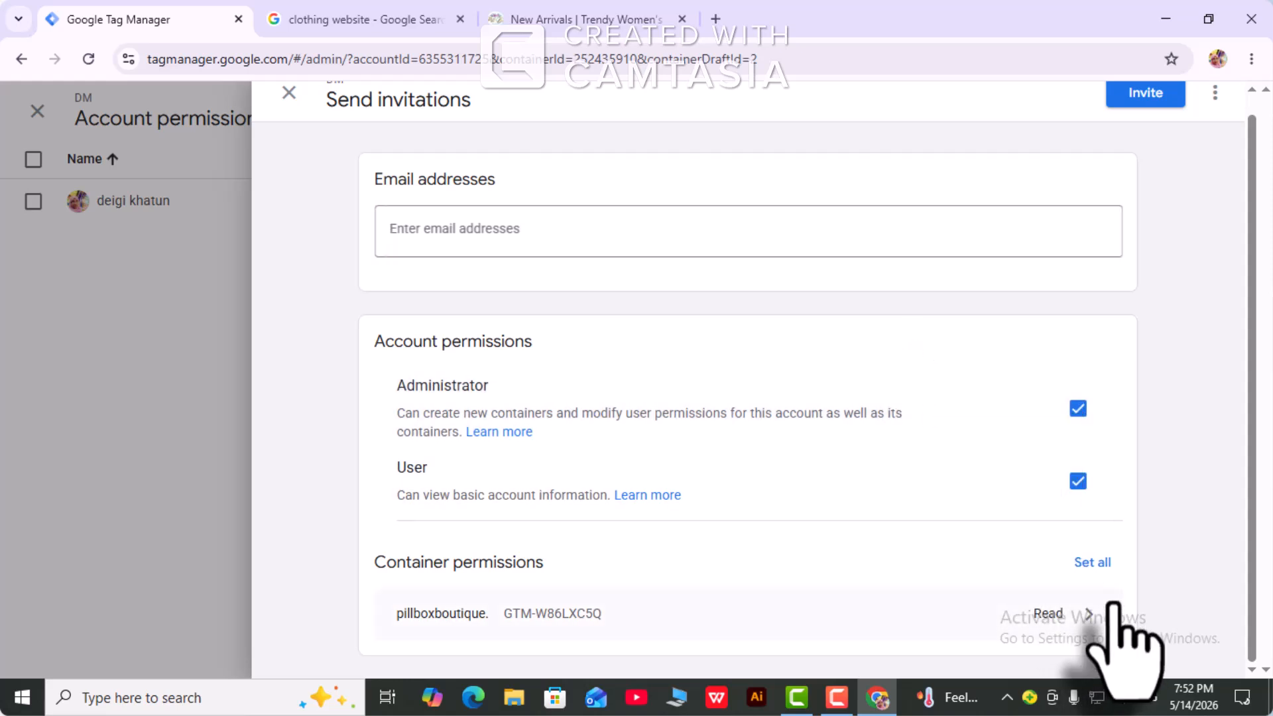
- Grant the invitation direct Publish permission, including Approve, Edit and Read, on all containers
{"action": "left_click", "coordinate": [1087, 562]}
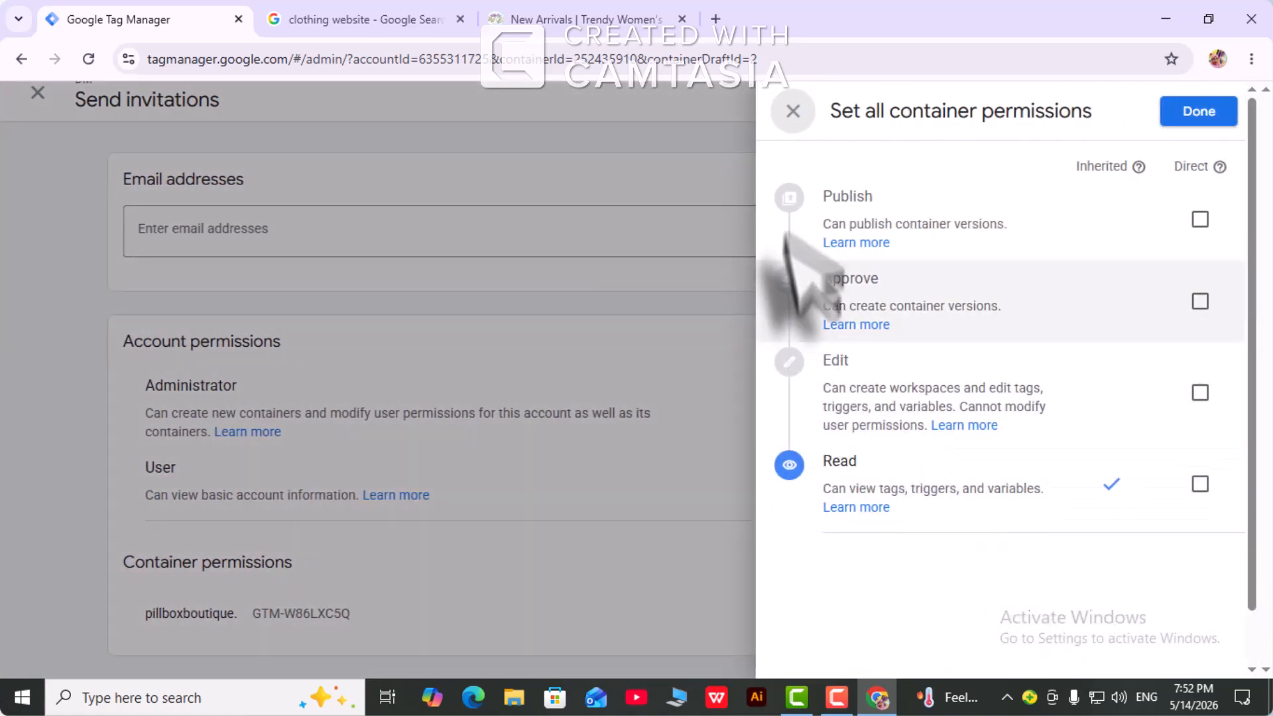
{"action": "left_click", "coordinate": [1200, 220]}
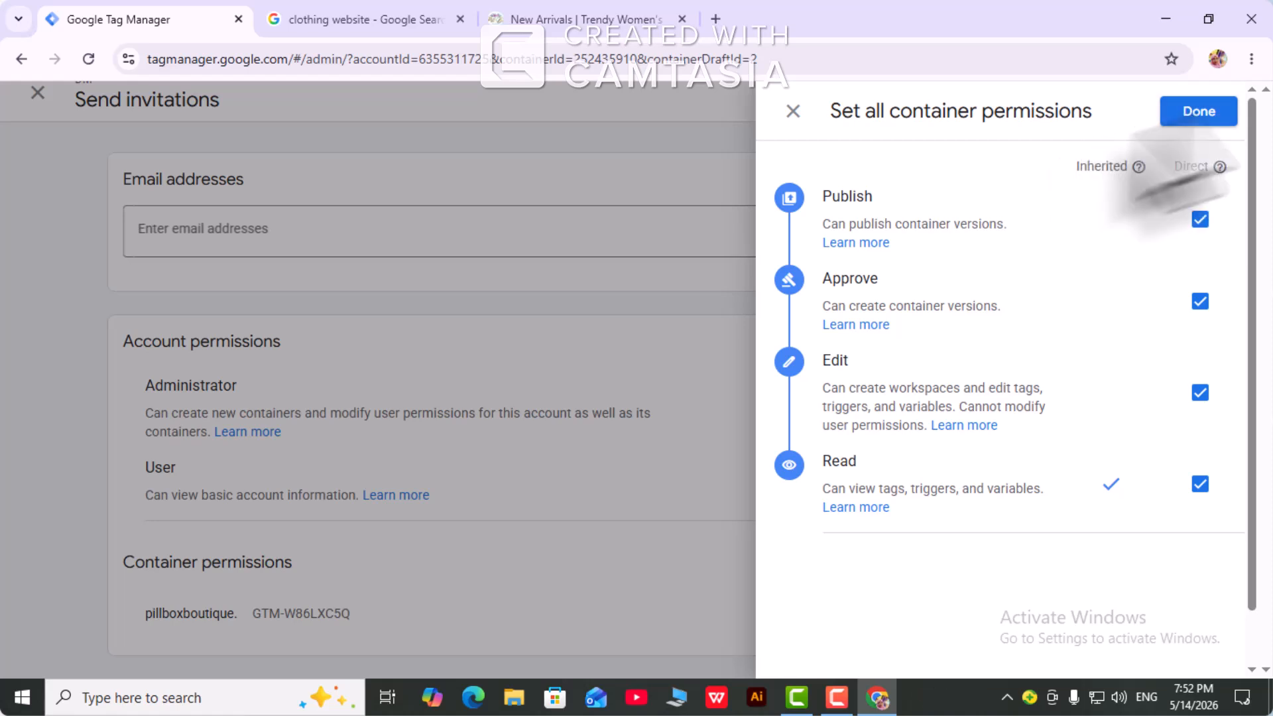
{"action": "left_click", "coordinate": [1194, 113]}
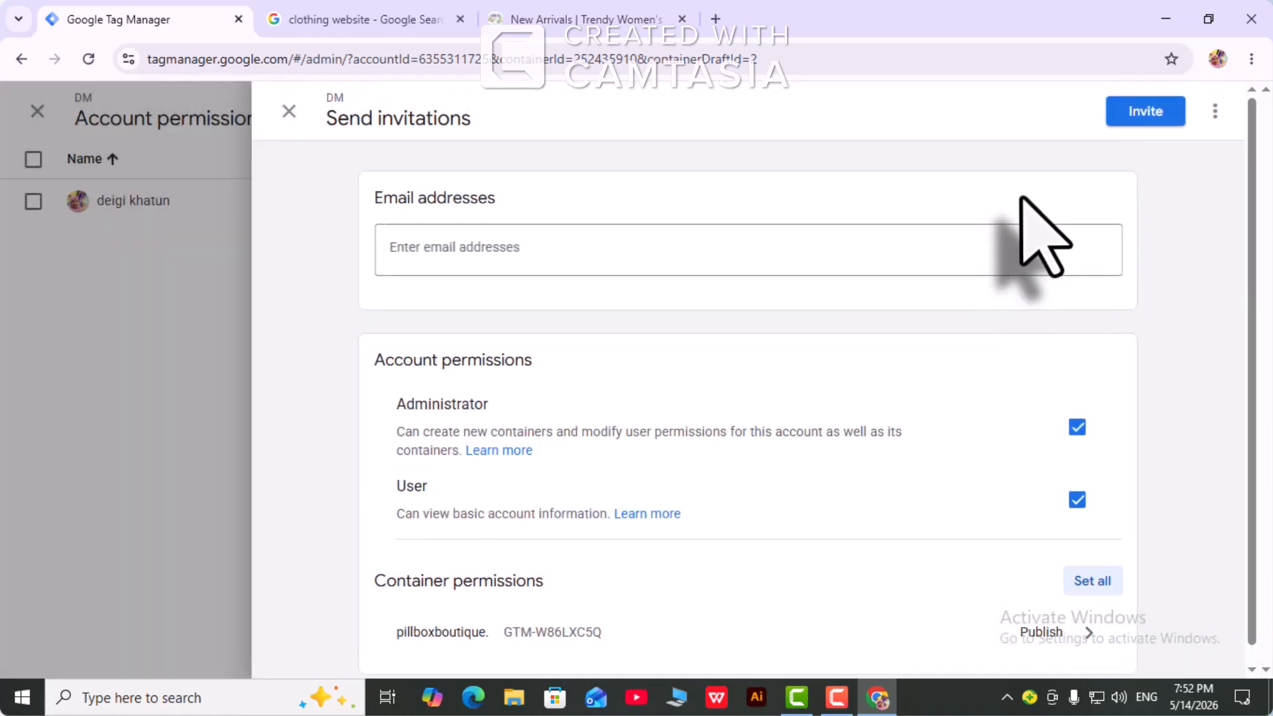